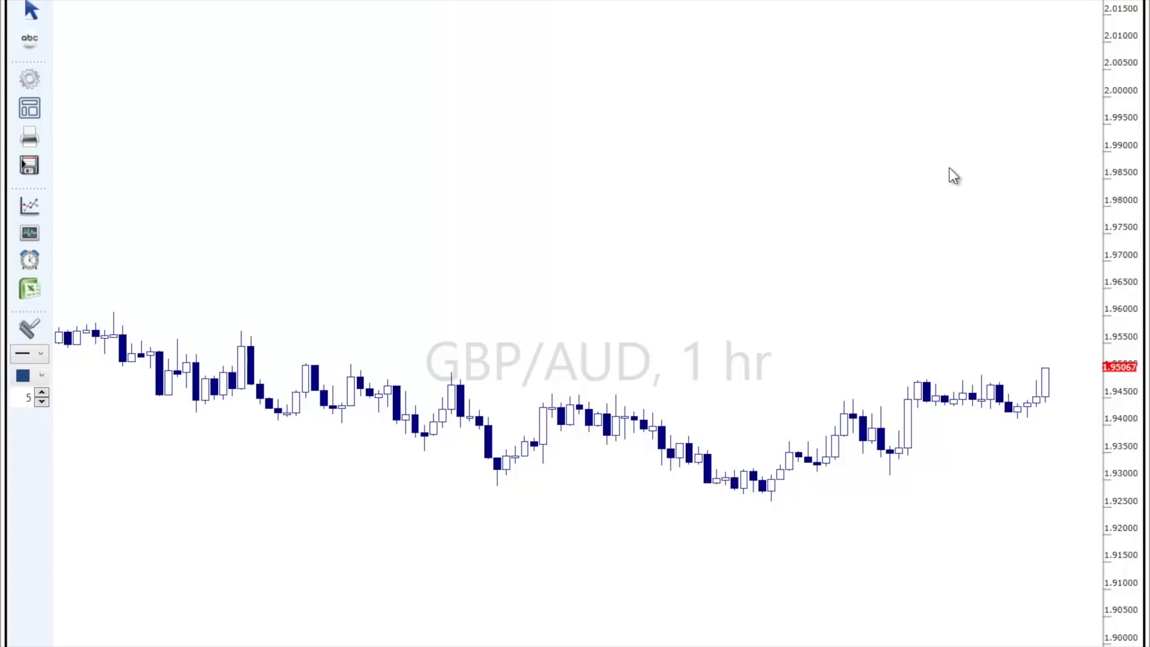
Draw a dark blue trendline, thickness 5, from the early swing high near 1.9600 down along the descending highs past the breakout.
{"action": "left_click", "coordinate": [756, 0]}
{"action": "left_click", "coordinate": [764, 2]}
{"action": "left_click", "coordinate": [42, 394]}
{"action": "left_click", "coordinate": [42, 375]}
{"action": "left_click", "coordinate": [71, 458]}
{"action": "left_click", "coordinate": [42, 393]}
{"action": "left_click", "coordinate": [42, 393]}
{"action": "mouse_move", "coordinate": [114, 312]}
{"action": "left_mouse_down"}
{"action": "mouse_move", "coordinate": [465, 360]}
{"action": "mouse_move", "coordinate": [1032, 465]}
{"action": "left_mouse_up"}
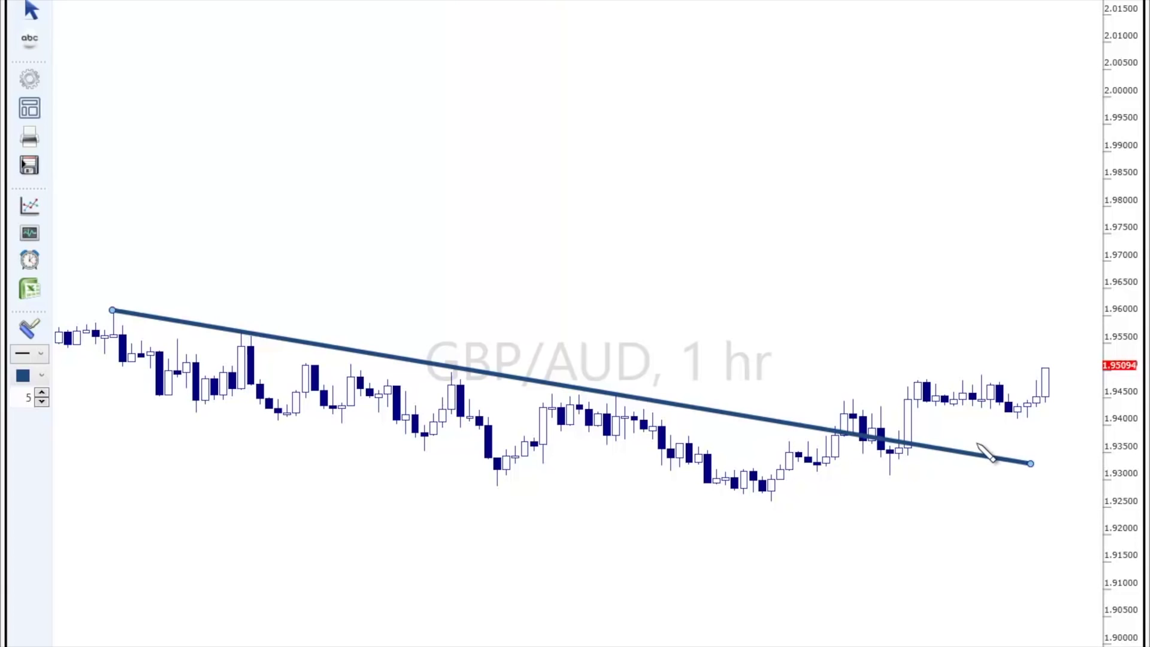
Draw an orange zigzag, thickness 20, tracing the rising swings from the lowest low to the latest candle.
{"action": "left_click", "coordinate": [728, 1]}
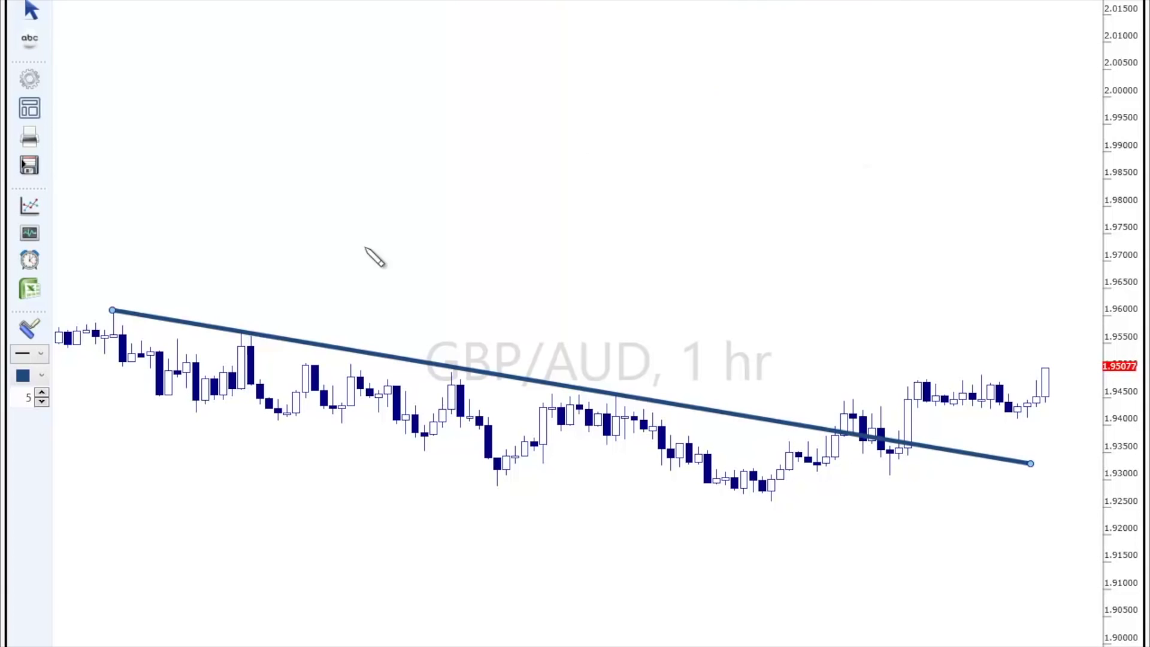
{"action": "left_click", "coordinate": [40, 376]}
{"action": "left_click", "coordinate": [158, 526]}
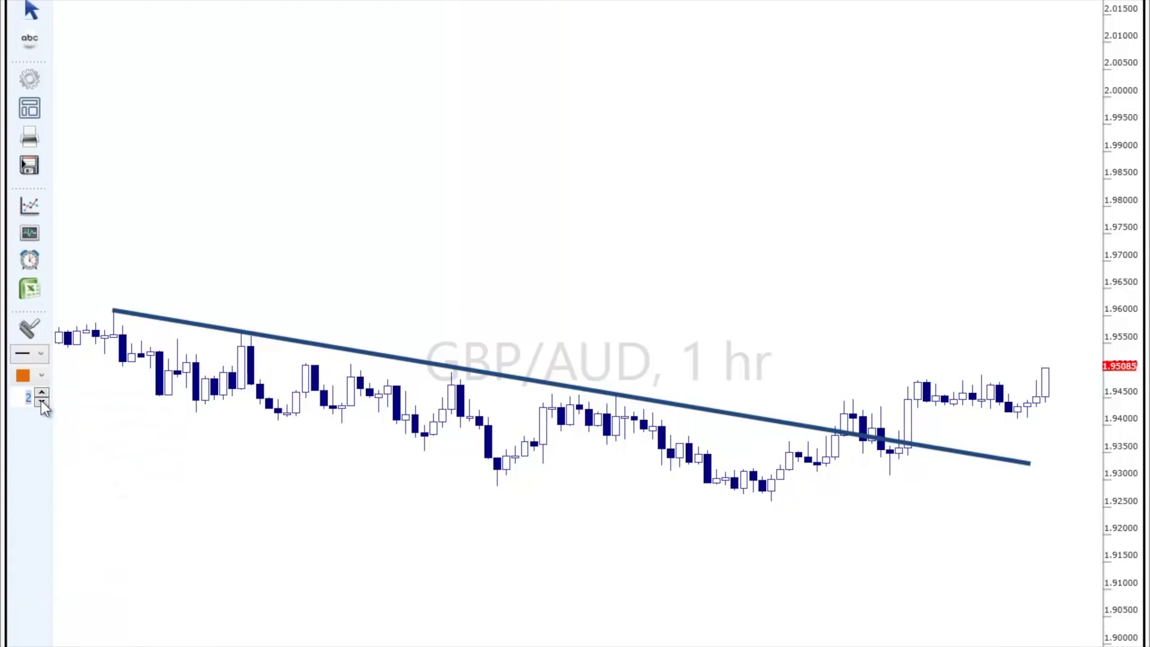
{"action": "type", "text": "0"}
{"action": "mouse_move", "coordinate": [753, 513]}
{"action": "left_mouse_down"}
{"action": "mouse_move", "coordinate": [799, 453]}
{"action": "mouse_move", "coordinate": [824, 488]}
{"action": "mouse_move", "coordinate": [863, 397]}
{"action": "mouse_move", "coordinate": [905, 484]}
{"action": "mouse_move", "coordinate": [964, 396]}
{"action": "mouse_move", "coordinate": [995, 384]}
{"action": "mouse_move", "coordinate": [1026, 429]}
{"action": "mouse_move", "coordinate": [1055, 369]}
{"action": "left_mouse_up"}
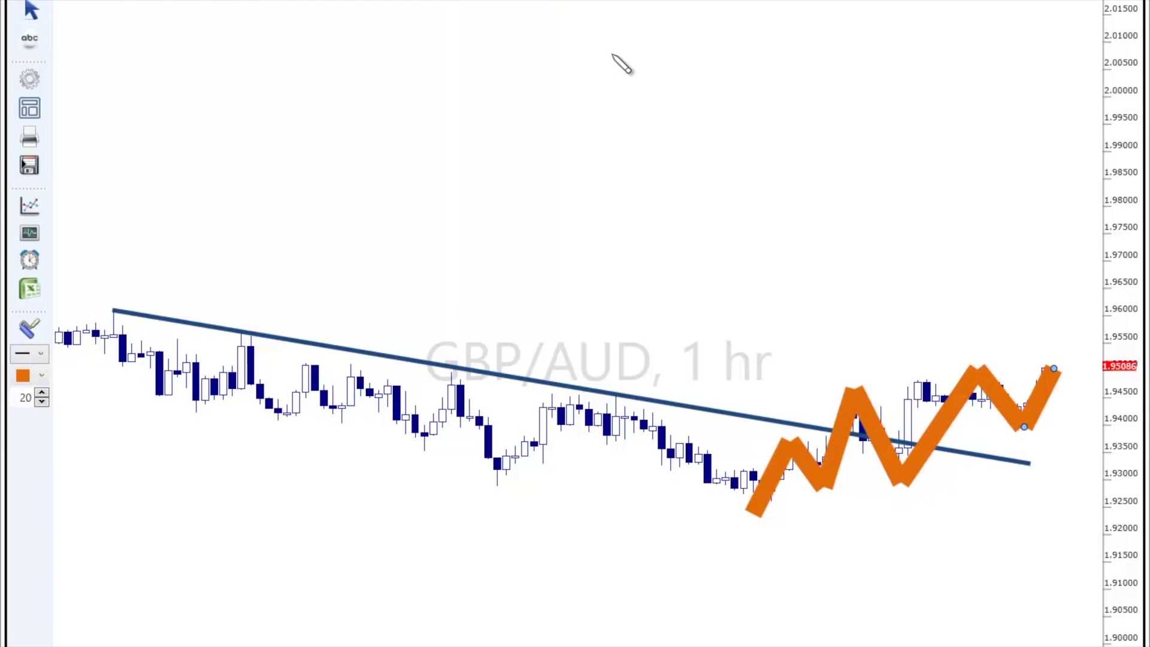
Remove all the orange zigzag segments from the chart.
{"action": "key", "text": "ctrl+z"}
{"action": "key", "text": "ctrl+z"}
{"action": "key", "text": "ctrl+z"}
{"action": "key", "text": "ctrl+z"}
{"action": "key", "text": "ctrl+z"}
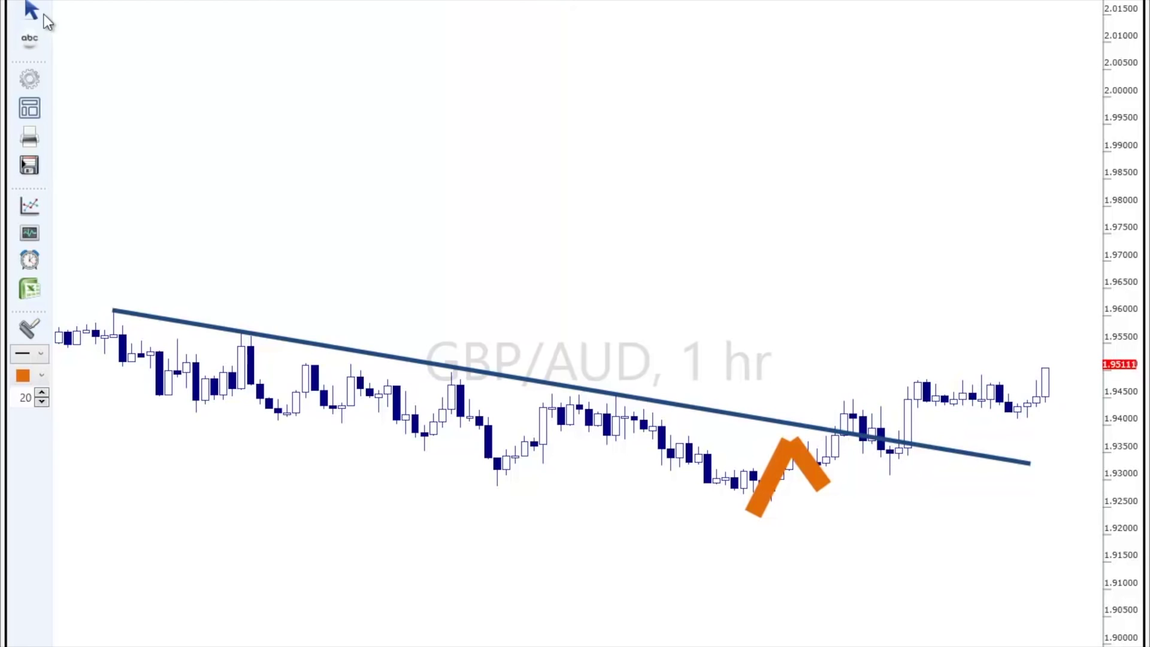
{"action": "key", "text": "Delete"}
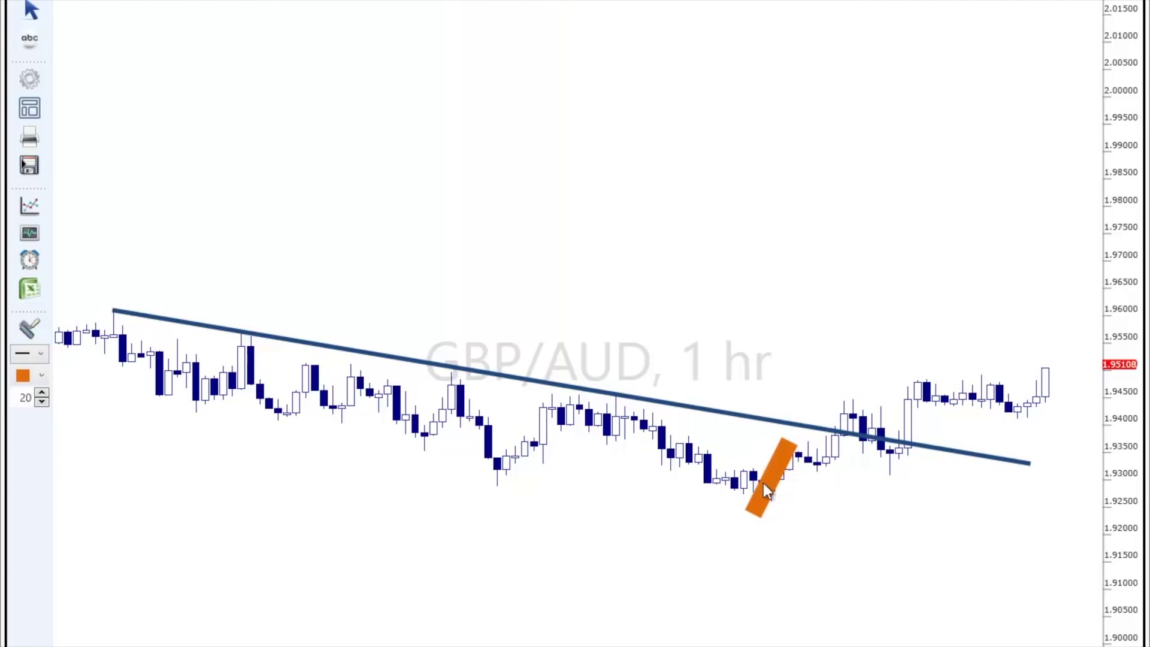
{"action": "left_click", "coordinate": [765, 485]}
{"action": "key", "text": "Delete"}
Draw a steep dark blue trendline, thickness 5, from the latest swing high near 1.9515 down past the most recent candles.
{"action": "scroll", "coordinate": [1018, 437], "scroll_direction": "up", "scroll_amount": 3}
{"action": "scroll", "coordinate": [1130, 446], "scroll_direction": "up", "scroll_amount": 5}
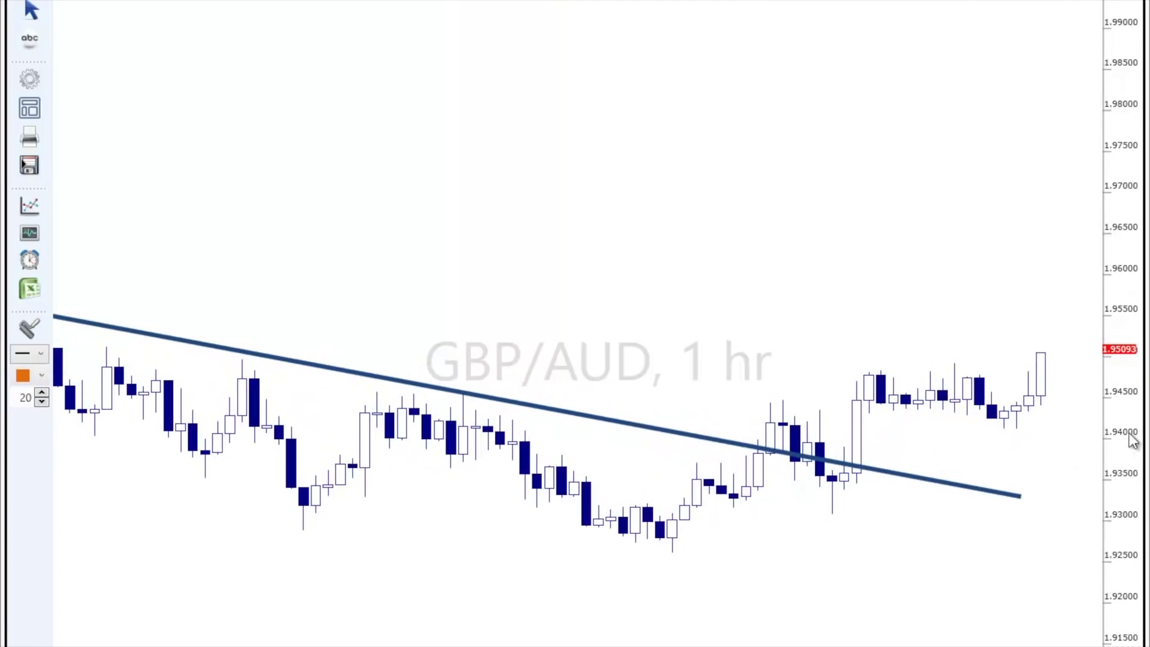
{"action": "scroll", "coordinate": [1050, 449], "scroll_direction": "up", "scroll_amount": 4}
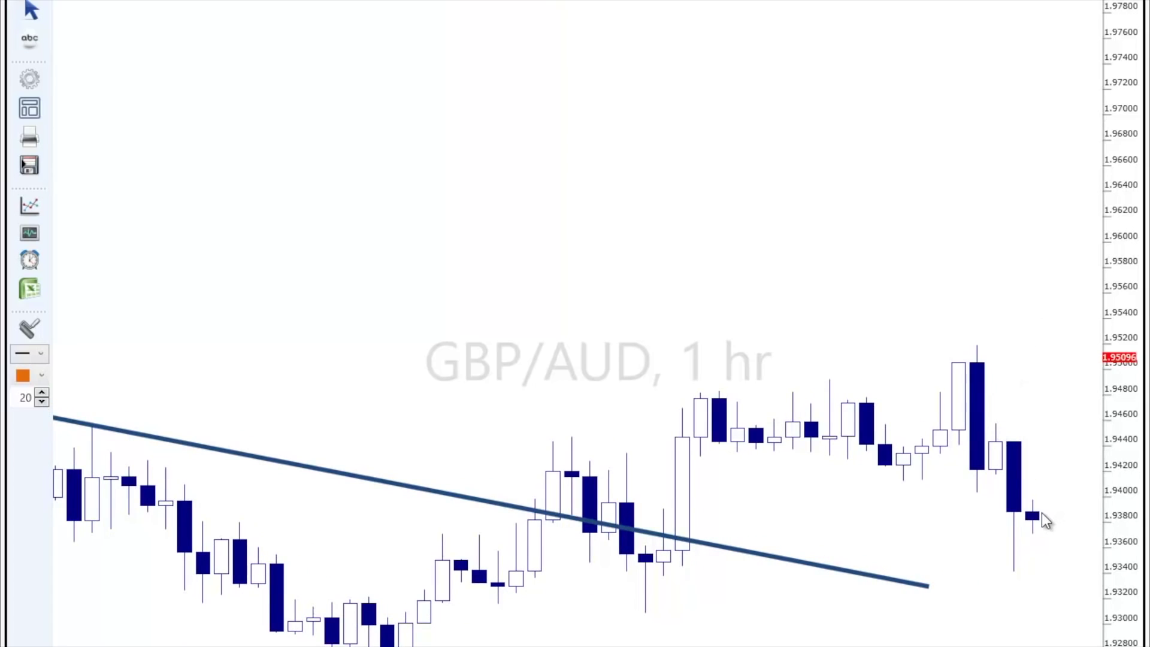
{"action": "left_click", "coordinate": [726, 1]}
{"action": "left_click", "coordinate": [751, 0]}
{"action": "left_click", "coordinate": [42, 376]}
{"action": "left_click", "coordinate": [70, 462]}
{"action": "left_click", "coordinate": [42, 393]}
{"action": "left_click", "coordinate": [42, 394]}
{"action": "left_click", "coordinate": [42, 393]}
{"action": "left_click_drag", "start_coordinate": [977, 345], "coordinate": [1085, 574]}
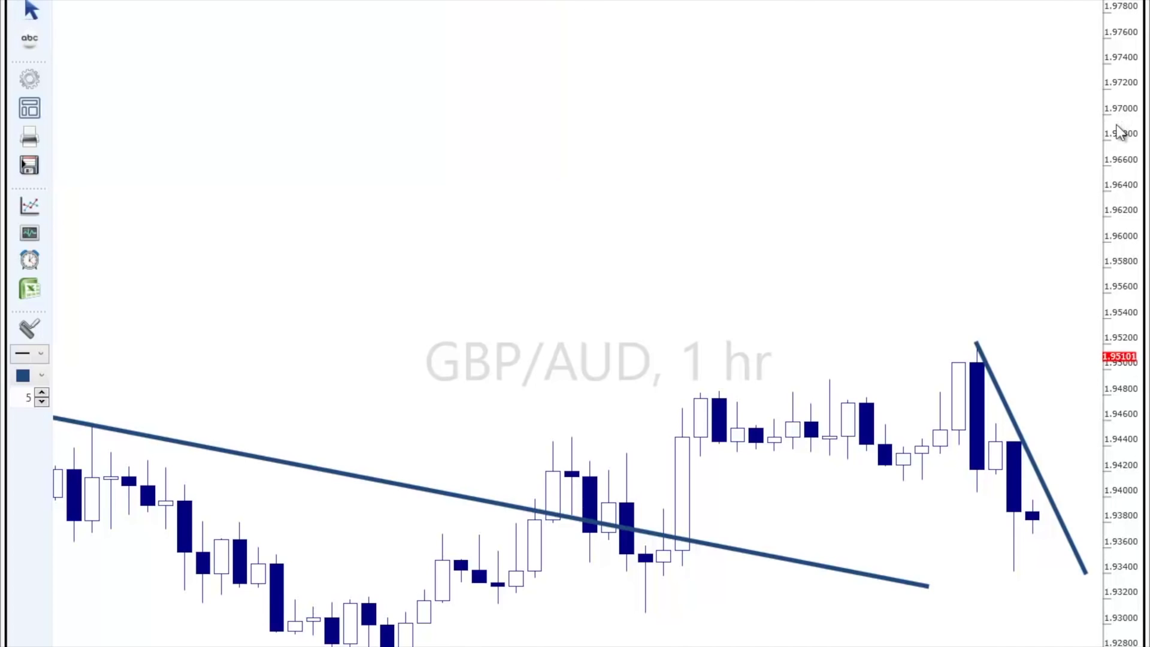
Mark the candle breaking the steep trendline with a green up arrow below it and a yellow ellipse around its close.
{"action": "left_click_drag", "start_coordinate": [1116, 126], "coordinate": [1116, 172]}
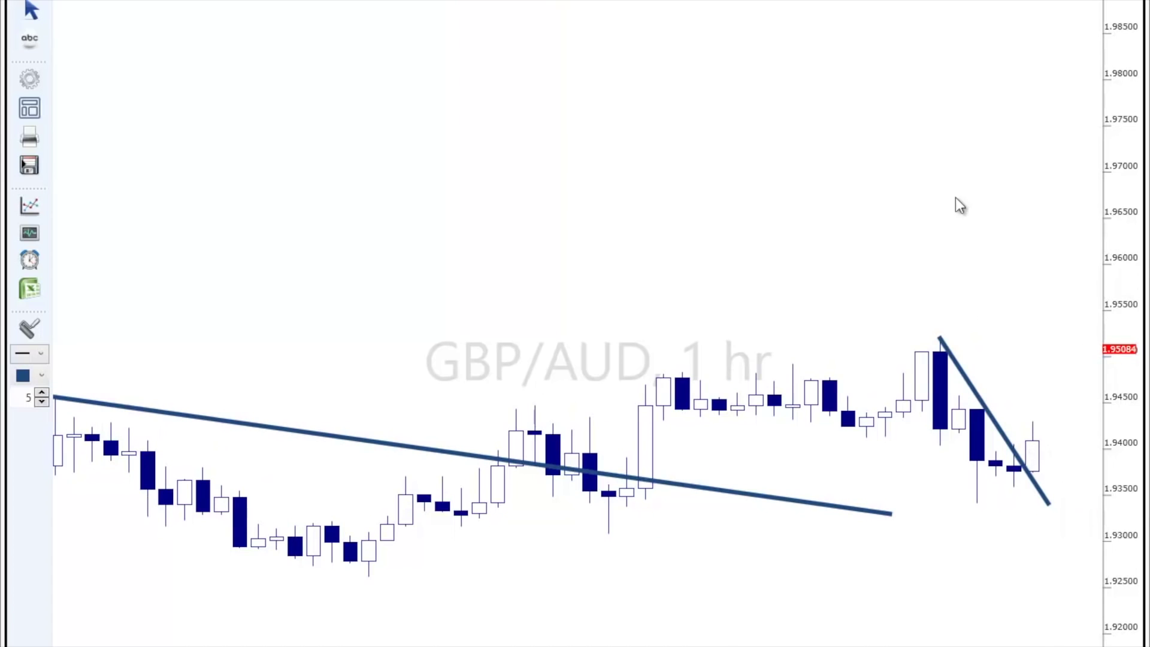
{"action": "left_click", "coordinate": [886, 1]}
{"action": "left_click", "coordinate": [903, 26]}
{"action": "left_click", "coordinate": [1034, 501]}
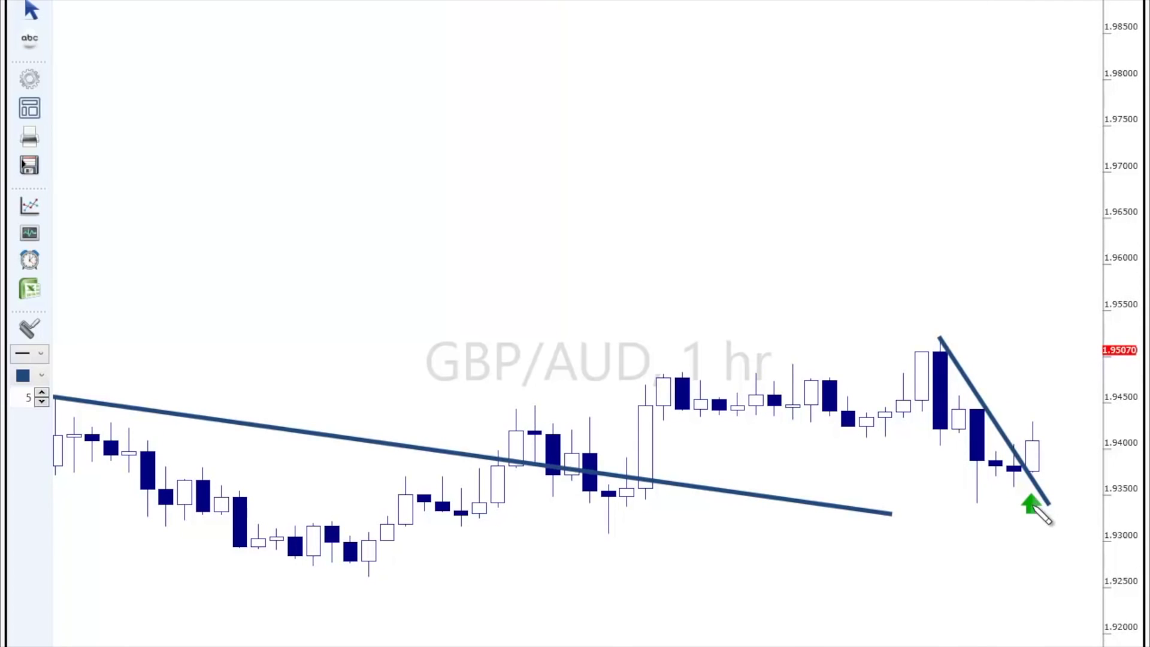
{"action": "left_click", "coordinate": [754, 1]}
{"action": "left_click", "coordinate": [784, 73]}
{"action": "left_click_drag", "start_coordinate": [1048, 430], "coordinate": [1022, 450]}
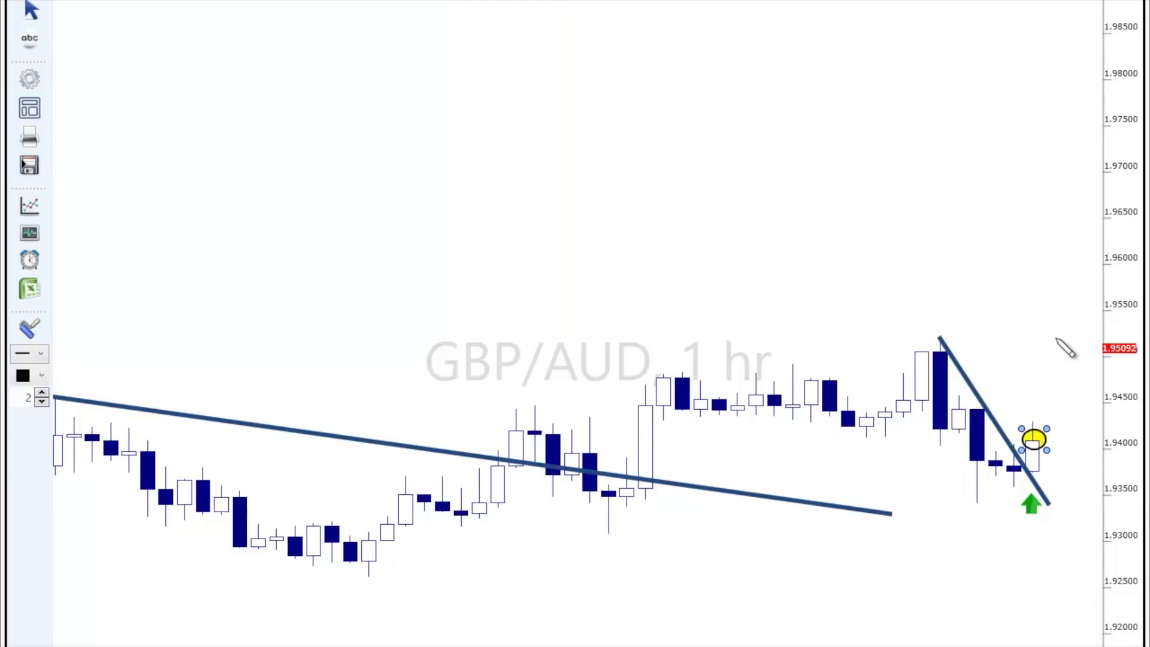
Draw a red horizontal line, thickness 3, at 1.93316 just below the recent swing low as the stop level.
{"action": "left_click", "coordinate": [741, 1]}
{"action": "left_click", "coordinate": [775, 19]}
{"action": "left_click", "coordinate": [41, 376]}
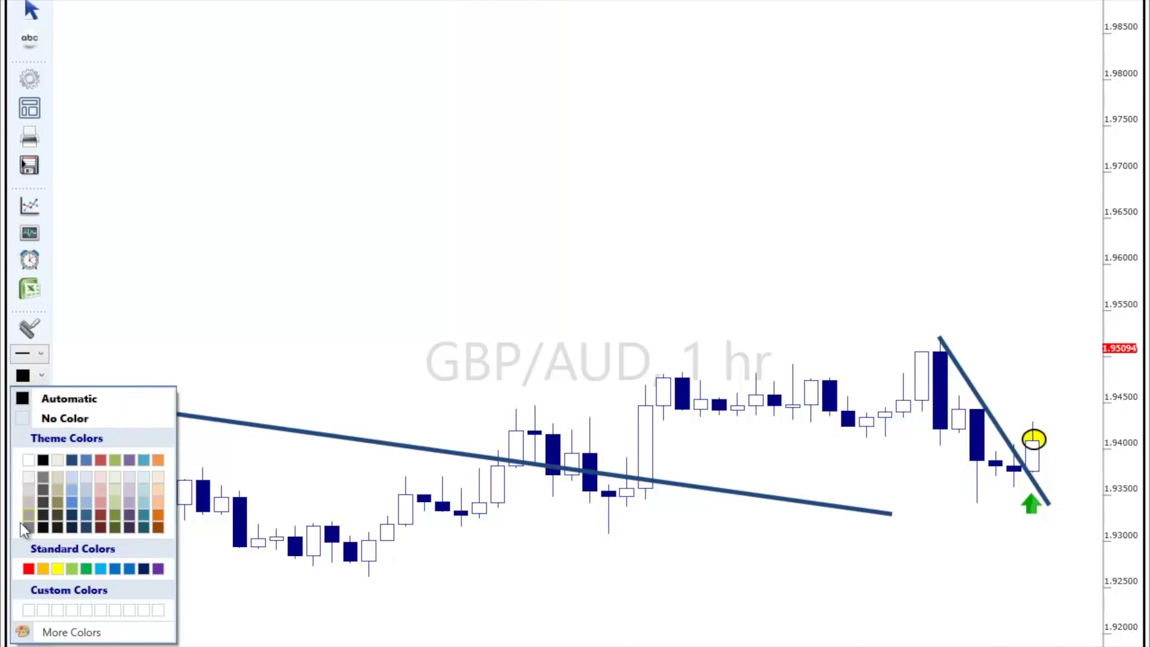
{"action": "left_click", "coordinate": [30, 569]}
{"action": "left_click", "coordinate": [41, 393]}
{"action": "left_click", "coordinate": [970, 509]}
{"action": "left_click_drag", "start_coordinate": [956, 510], "coordinate": [978, 497]}
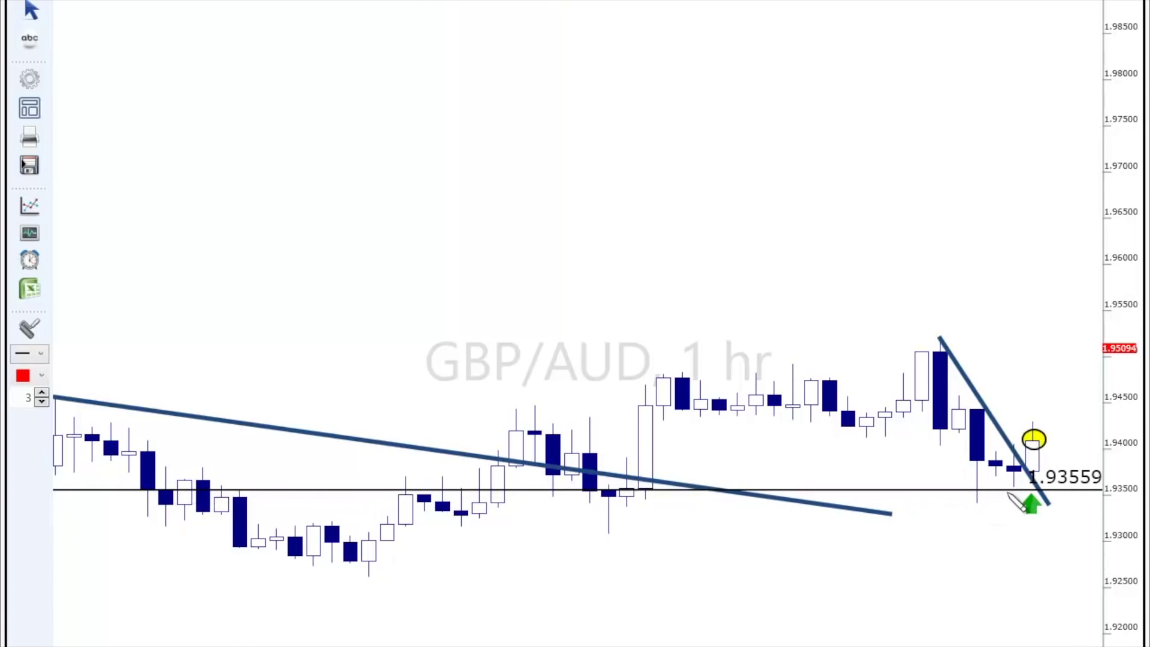
{"action": "left_click_drag", "start_coordinate": [987, 506], "coordinate": [981, 514]}
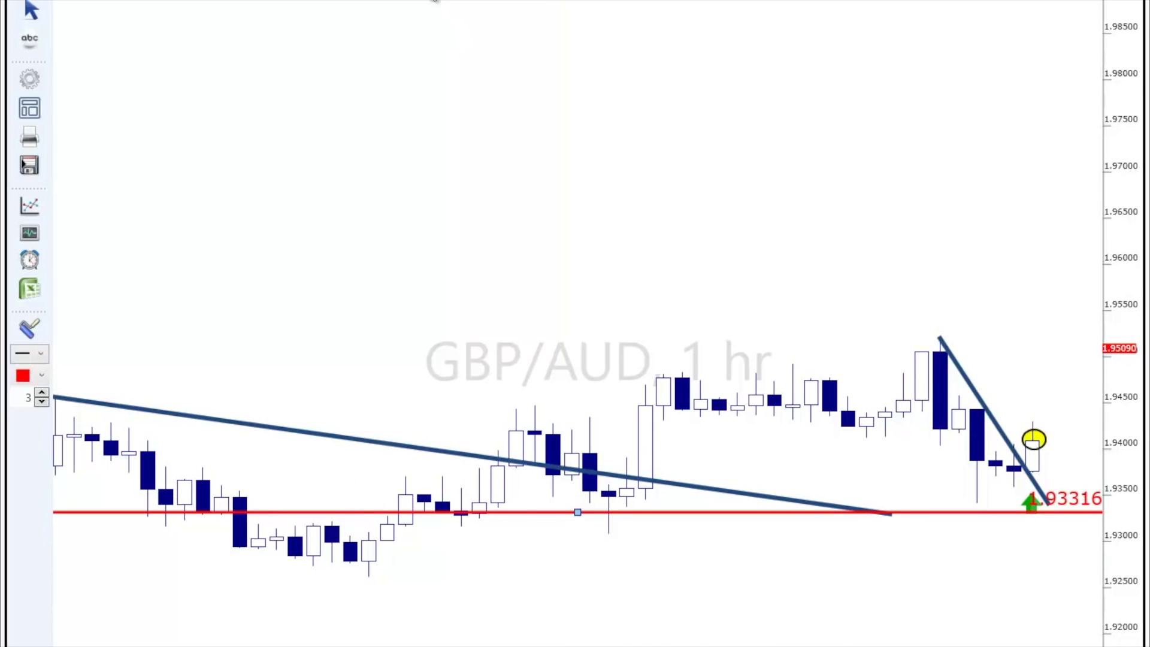
Measure from the breakout close to the red stop line and add the note "Risk: -80 Pips" below that line.
{"action": "left_click_drag", "start_coordinate": [1034, 441], "coordinate": [966, 516]}
{"action": "left_click", "coordinate": [30, 39]}
{"action": "left_click", "coordinate": [867, 545]}
{"action": "type", "text": "Risk:"}
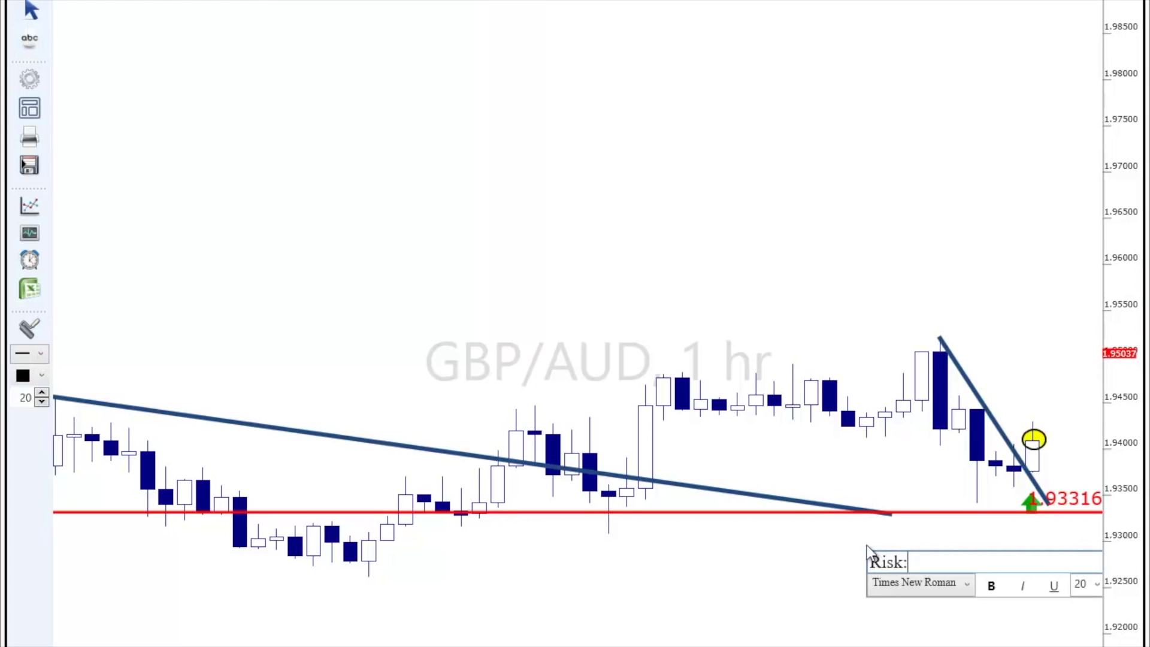
{"action": "type", "text": " -80 Pips"}
{"action": "left_click", "coordinate": [792, 192]}
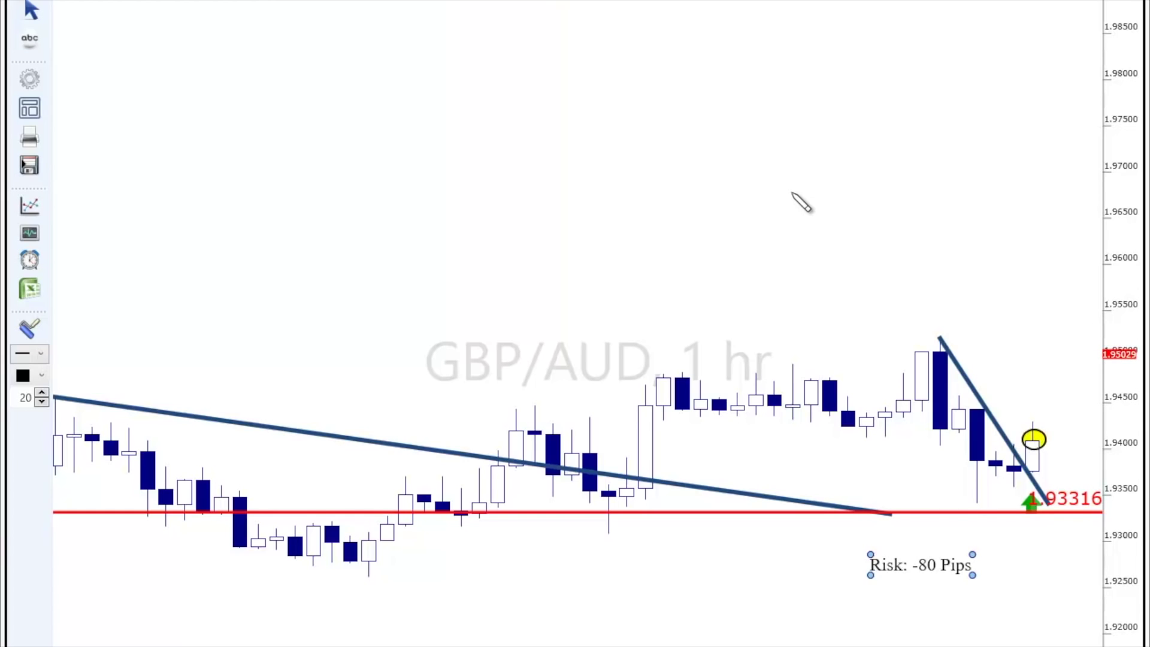
Add a three-line note above the candles reading "REWARD: 3X the Risk", "REWARD: +240 Pips" and "REWARD: $2,400.00".
{"action": "left_click", "coordinate": [792, 193]}
{"action": "type", "text": "REARD"}
{"action": "key", "text": "BackSpace"}
{"action": "key", "text": "BackSpace"}
{"action": "key", "text": "BackSpace"}
{"action": "key", "text": "BackSpace"}
{"action": "type", "text": "EWARD: "}
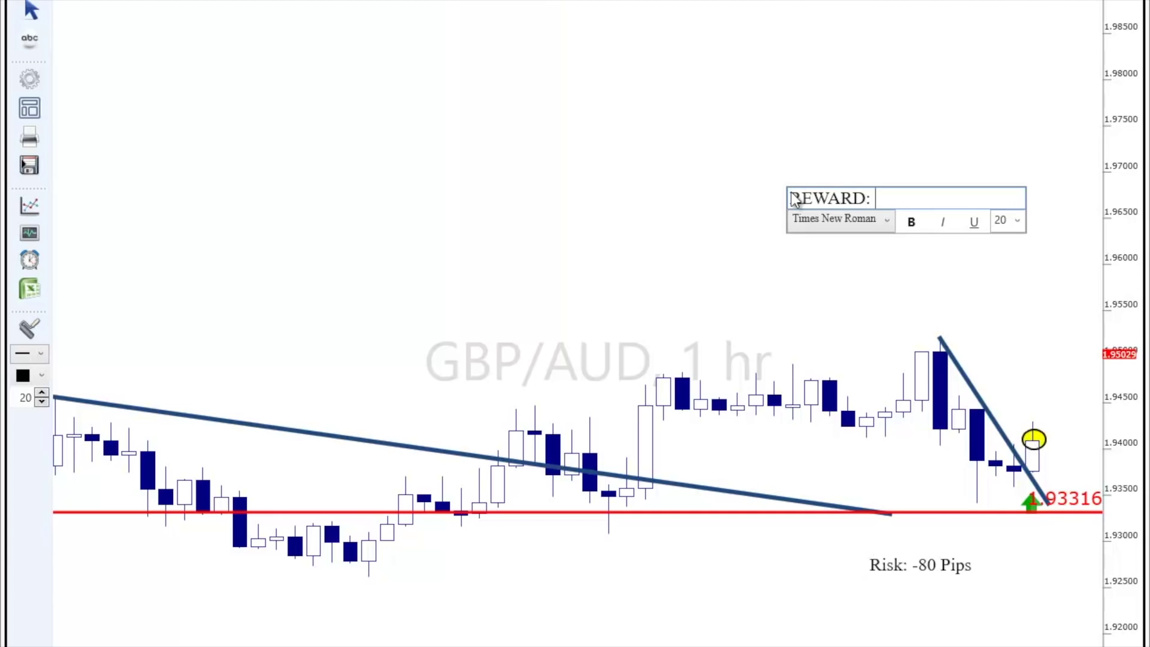
{"action": "type", "text": "3X the Risk"}
{"action": "key", "text": "Return"}
{"action": "type", "text": "REWARE"}
{"action": "key", "text": "BackSpace"}
{"action": "type", "text": "D:"}
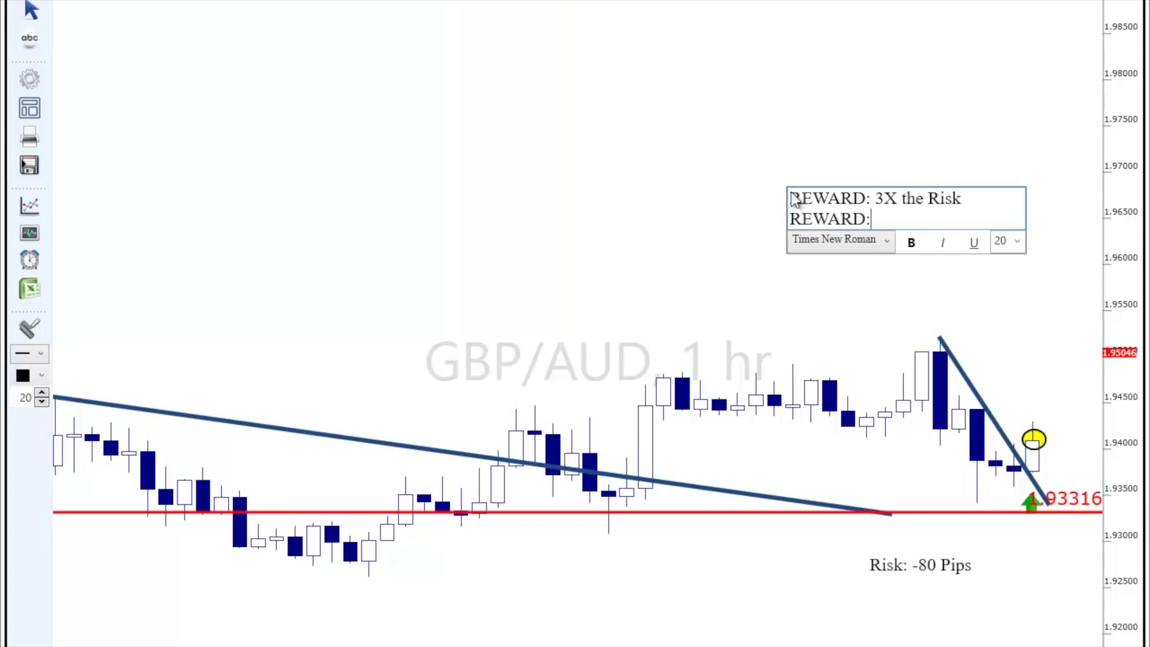
{"action": "type", "text": " +240 Pips"}
{"action": "key", "text": "Return"}
{"action": "type", "text": "REWARD: $"}
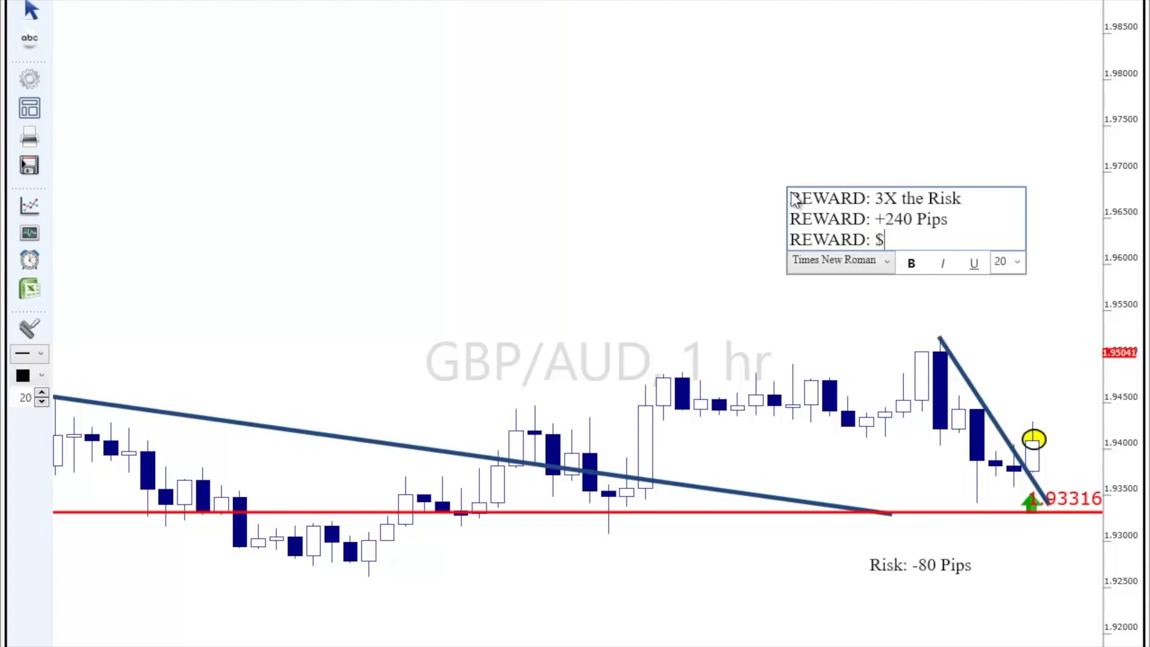
{"action": "type", "text": "2,400.00"}
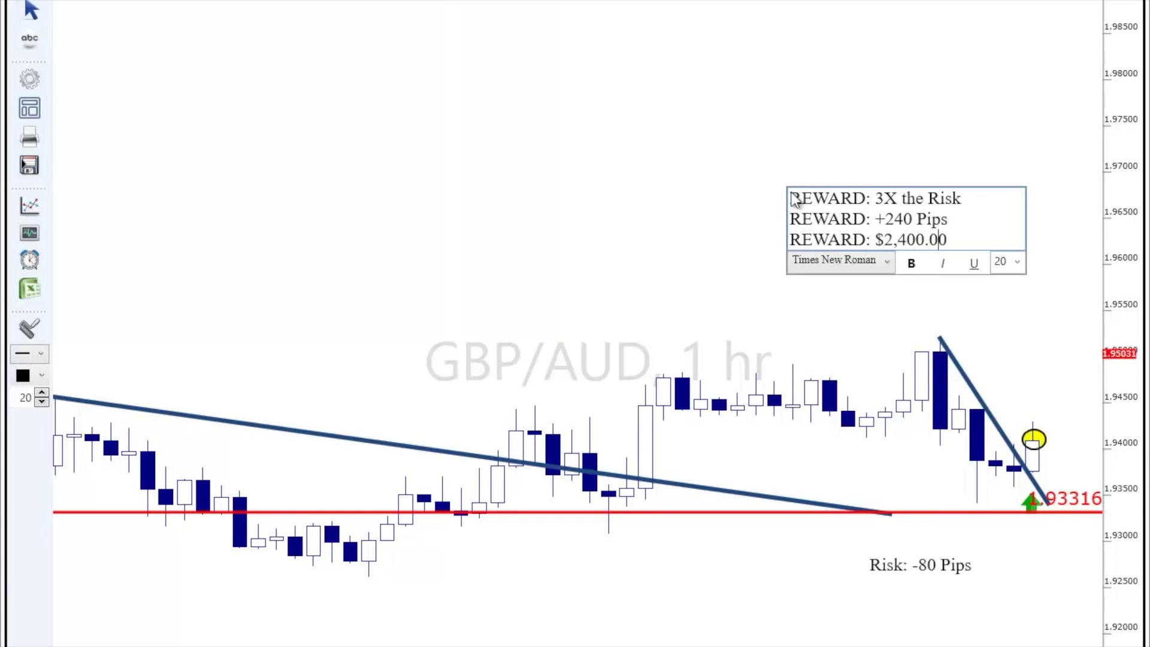
{"action": "left_click", "coordinate": [690, 239]}
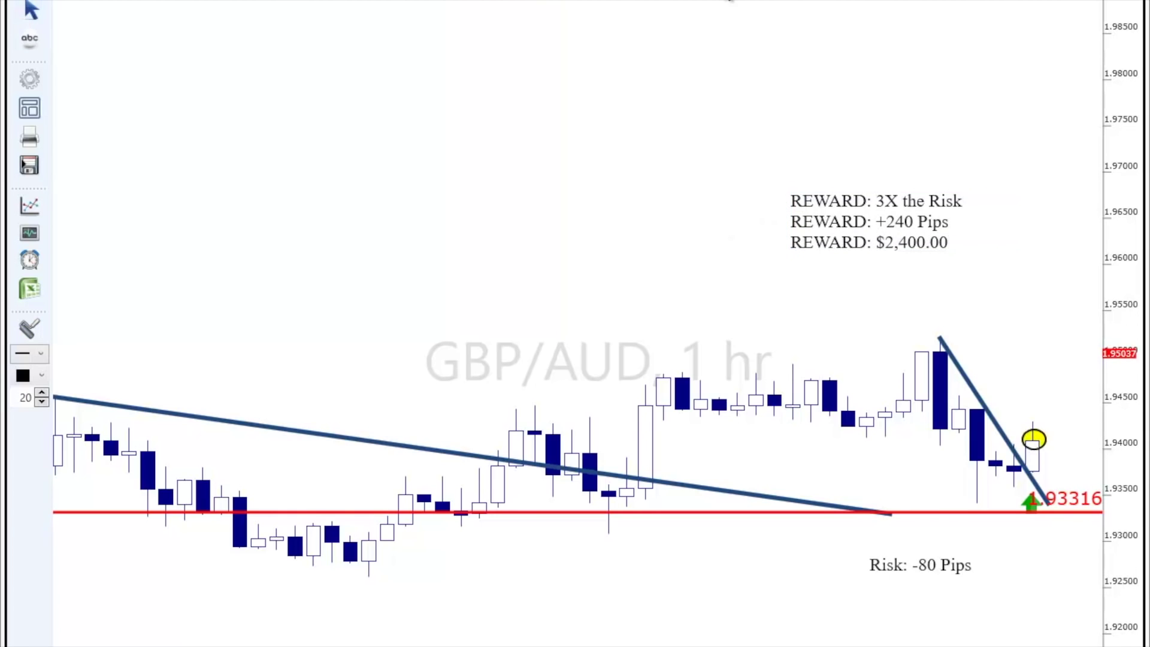
Draw a short green horizontal segment, thickness 5, across the circled close of the breakout candle to mark the entry.
{"action": "left_click", "coordinate": [35, 374]}
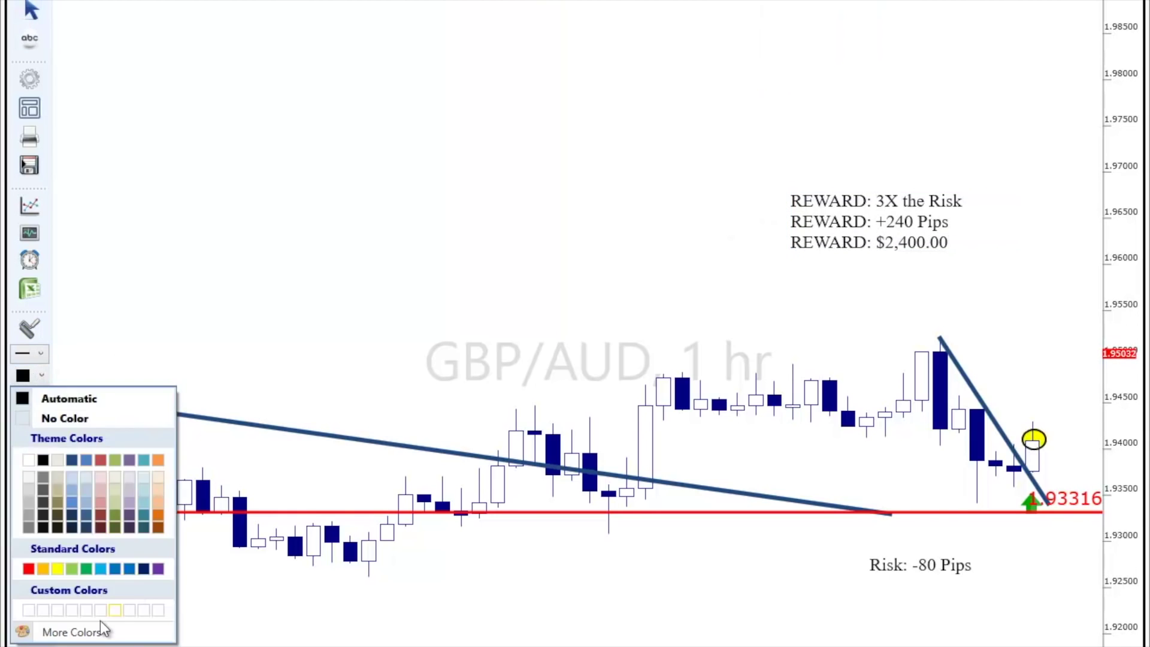
{"action": "left_click", "coordinate": [85, 568]}
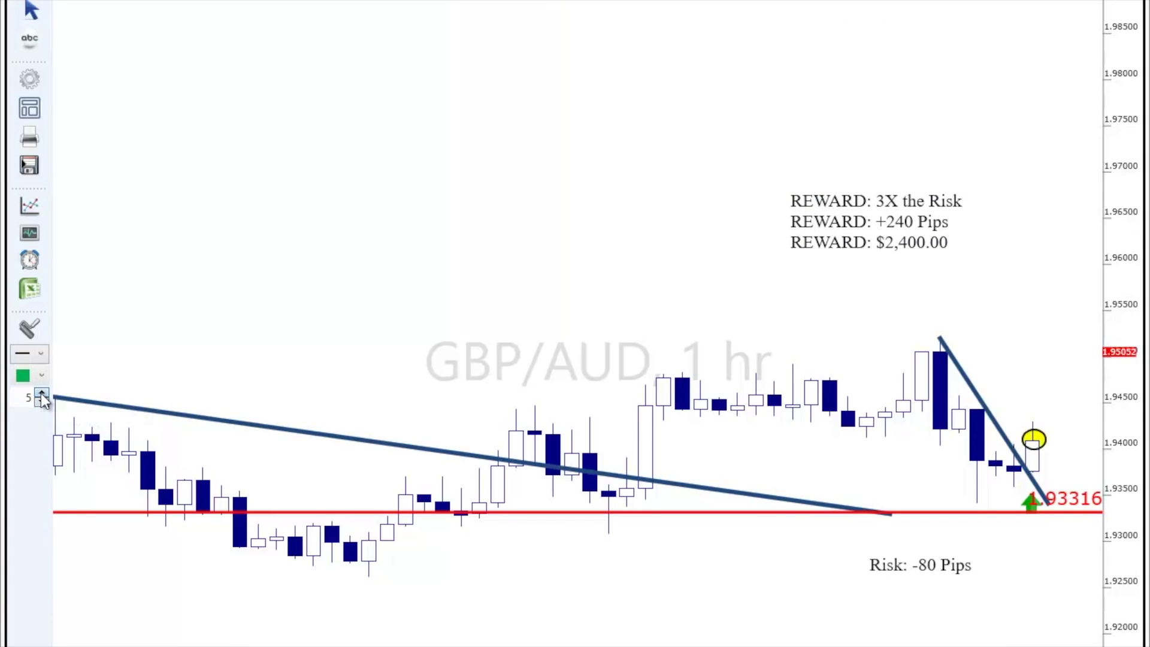
{"action": "left_click_drag", "start_coordinate": [1011, 437], "coordinate": [1056, 437]}
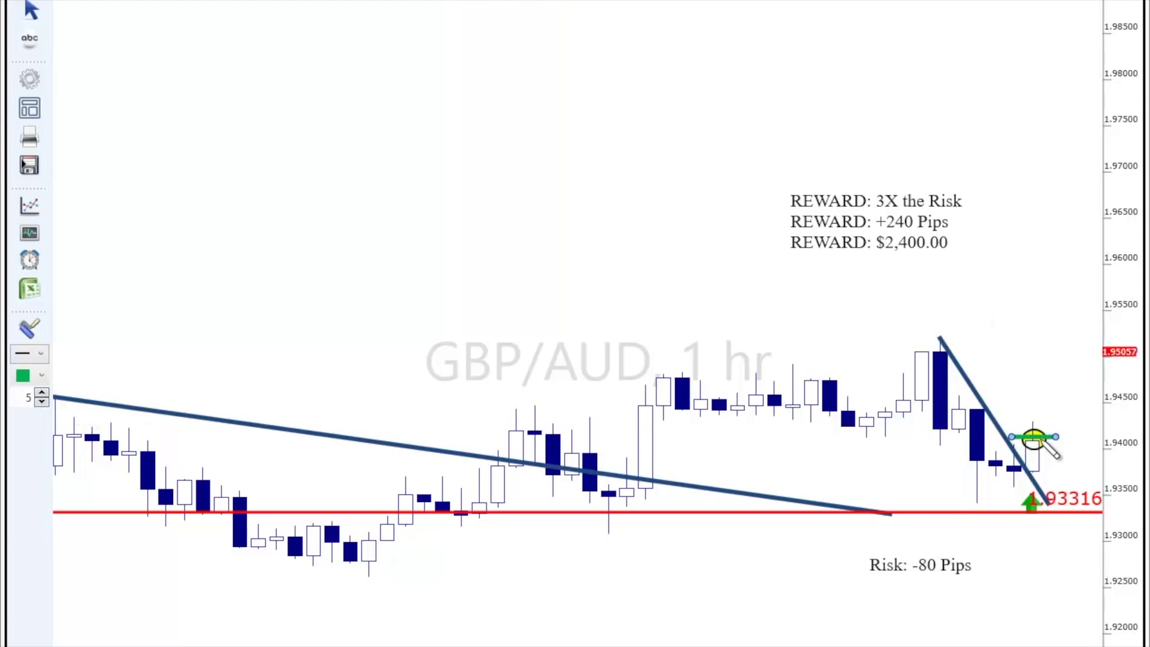
Measure about 240 pips up from the entry and draw a green horizontal target line, thickness 3, at 1.96499.
{"action": "left_click_drag", "start_coordinate": [1035, 438], "coordinate": [1048, 219]}
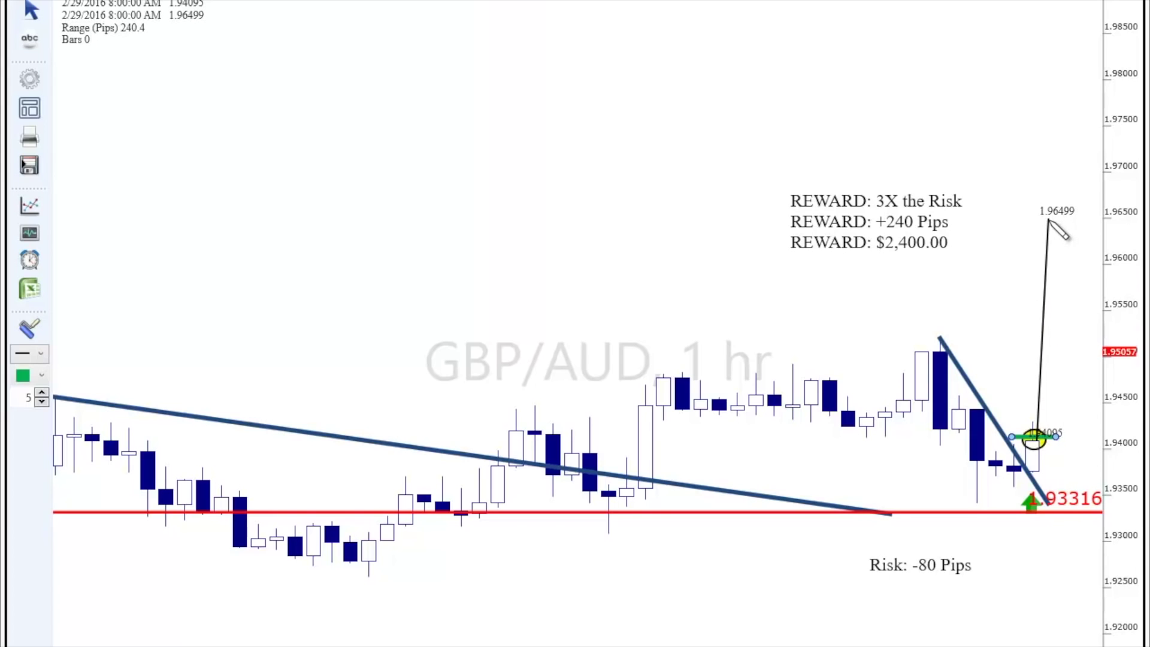
{"action": "left_click_drag", "start_coordinate": [1048, 219], "coordinate": [1048, 220]}
{"action": "left_click", "coordinate": [743, 1]}
{"action": "left_click", "coordinate": [760, 16]}
{"action": "left_click", "coordinate": [42, 377]}
{"action": "left_click", "coordinate": [85, 571]}
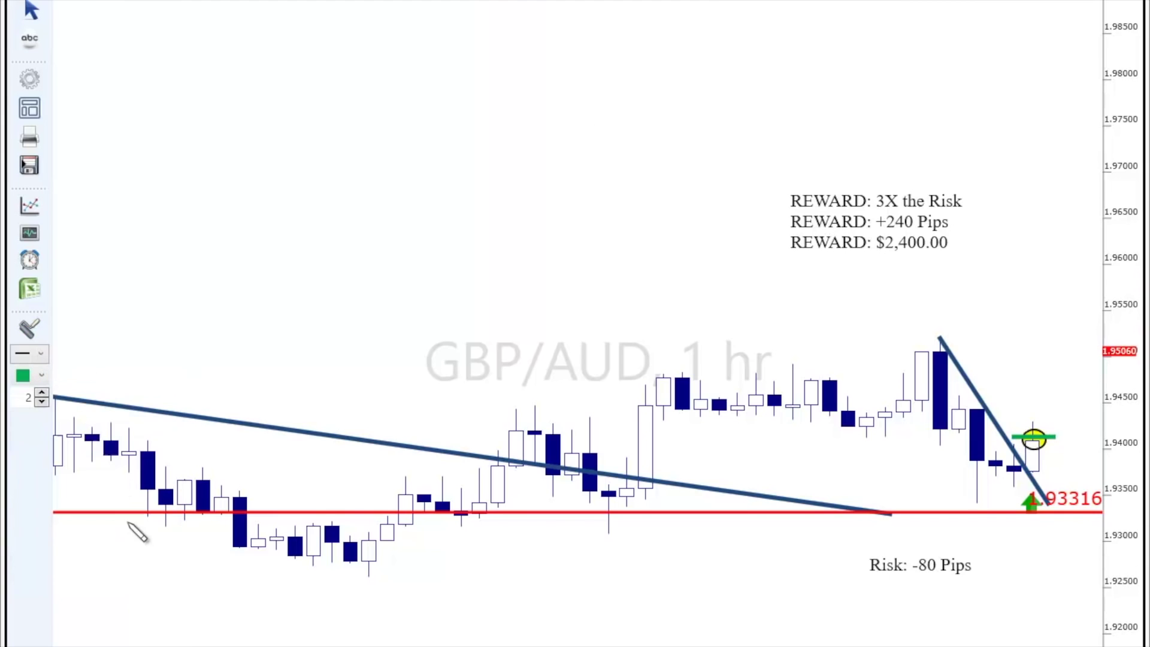
{"action": "left_click_drag", "start_coordinate": [926, 170], "coordinate": [968, 231]}
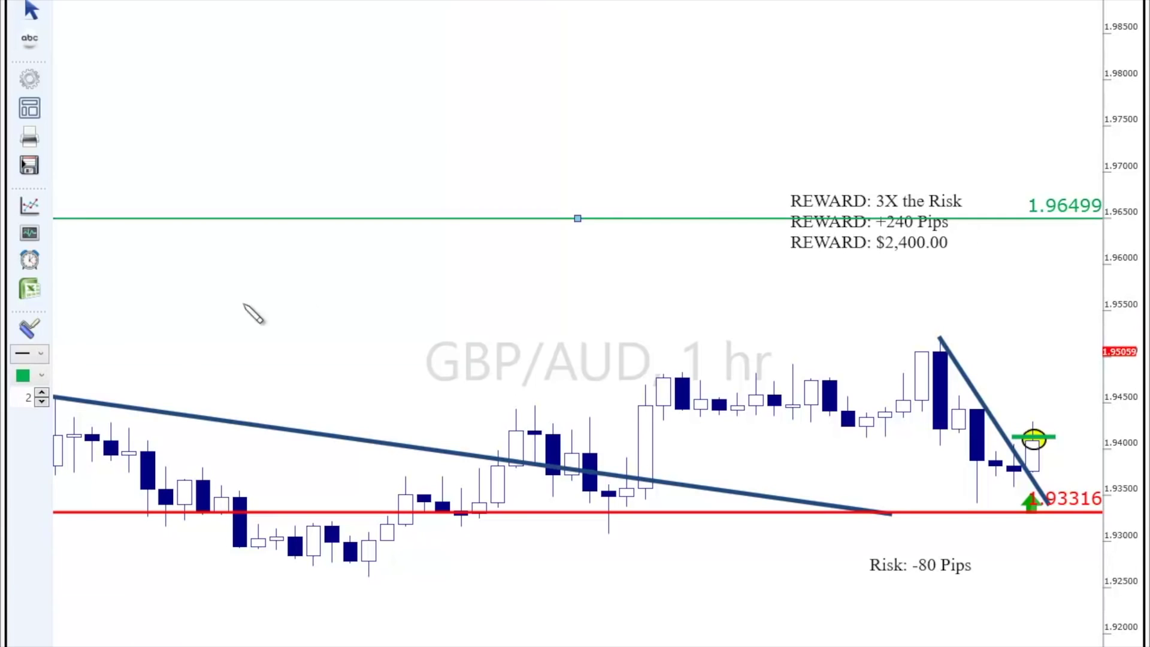
{"action": "left_click", "coordinate": [42, 393]}
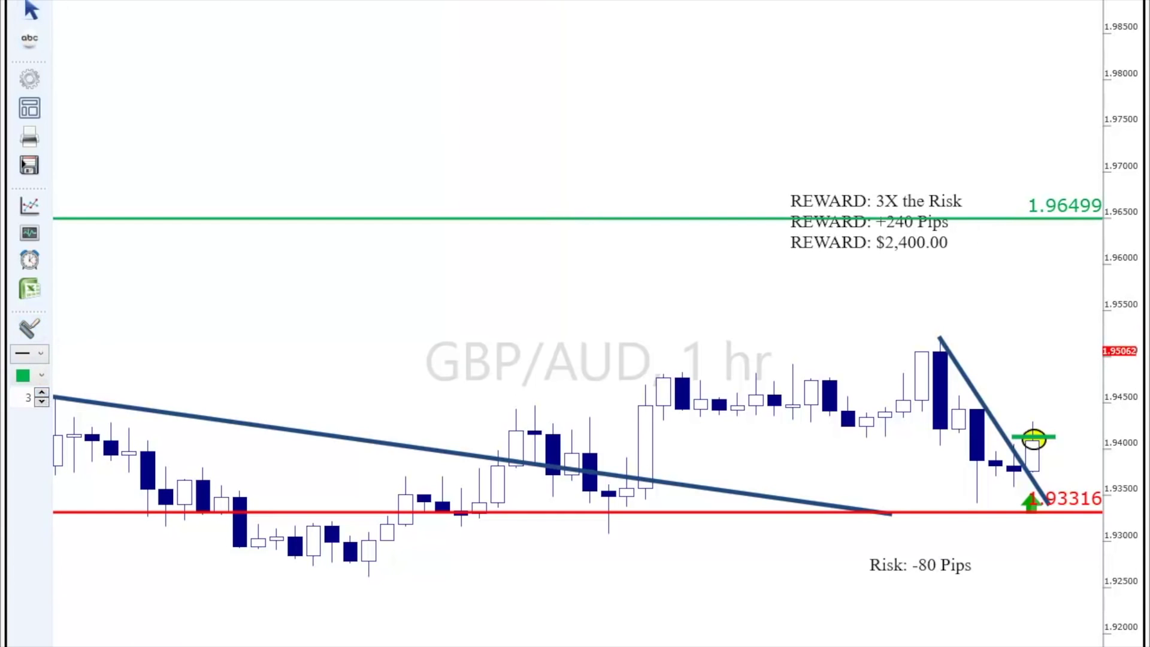
Measure from the entry mark to the green target line and move the reward note above that line.
{"action": "left_click_drag", "start_coordinate": [1036, 432], "coordinate": [1050, 222]}
{"action": "left_click_drag", "start_coordinate": [1051, 437], "coordinate": [1051, 440]}
{"action": "left_click", "coordinate": [1009, 371]}
{"action": "left_click_drag", "start_coordinate": [867, 242], "coordinate": [893, 153]}
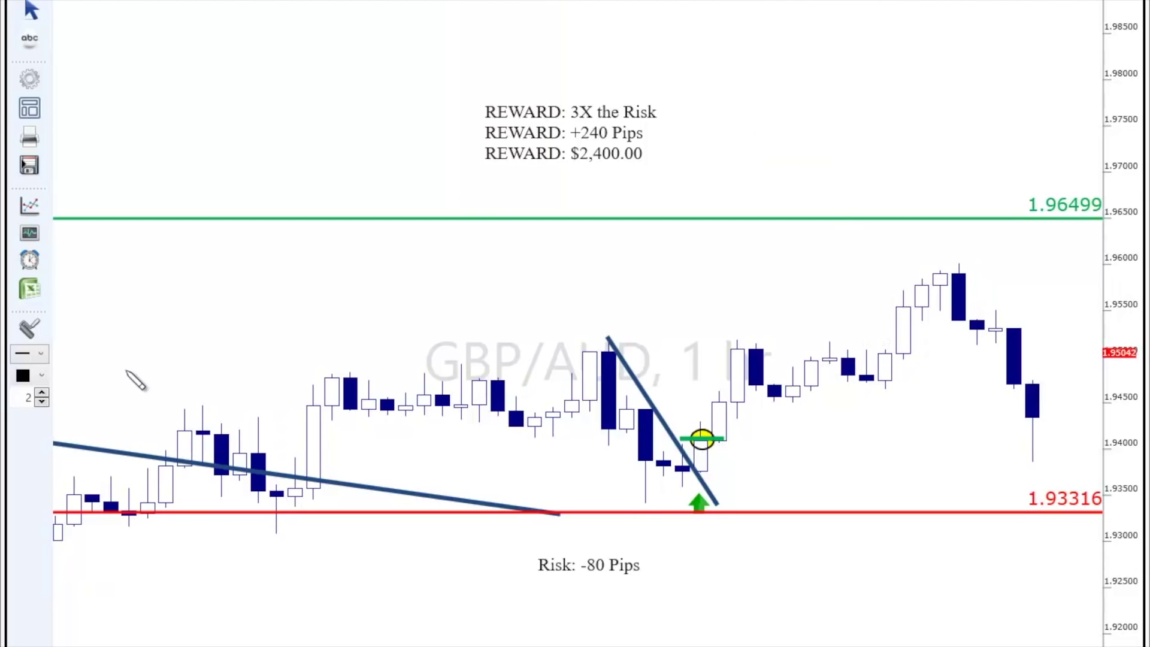
Draw a dark blue trendline, thickness 5, from the new swing high near 1.9600 down along the latest pullback.
{"action": "left_click", "coordinate": [40, 376]}
{"action": "left_click", "coordinate": [72, 460]}
{"action": "left_click", "coordinate": [42, 393]}
{"action": "left_click", "coordinate": [42, 393]}
{"action": "left_click", "coordinate": [42, 393]}
{"action": "left_click_drag", "start_coordinate": [960, 259], "coordinate": [1066, 378]}
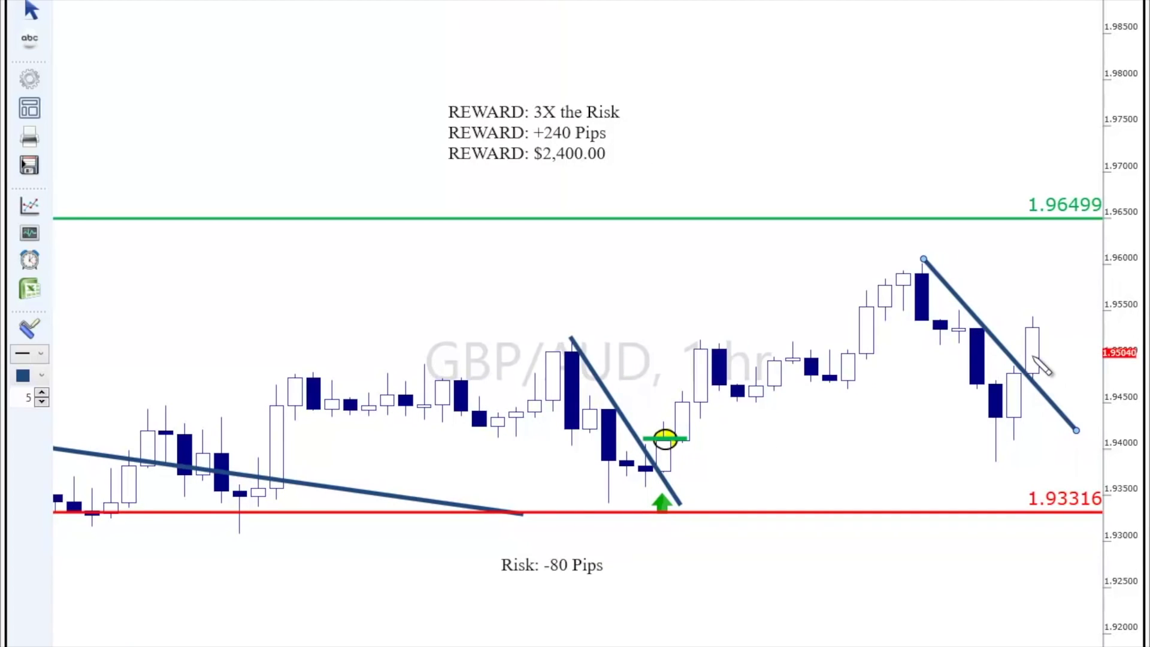
Mark the candle breaking the second pullback trendline with a yellow ellipse around its close and a green up arrow below it.
{"action": "left_click", "coordinate": [727, 1]}
{"action": "left_click", "coordinate": [796, 73]}
{"action": "left_click_drag", "start_coordinate": [1050, 316], "coordinate": [1020, 340]}
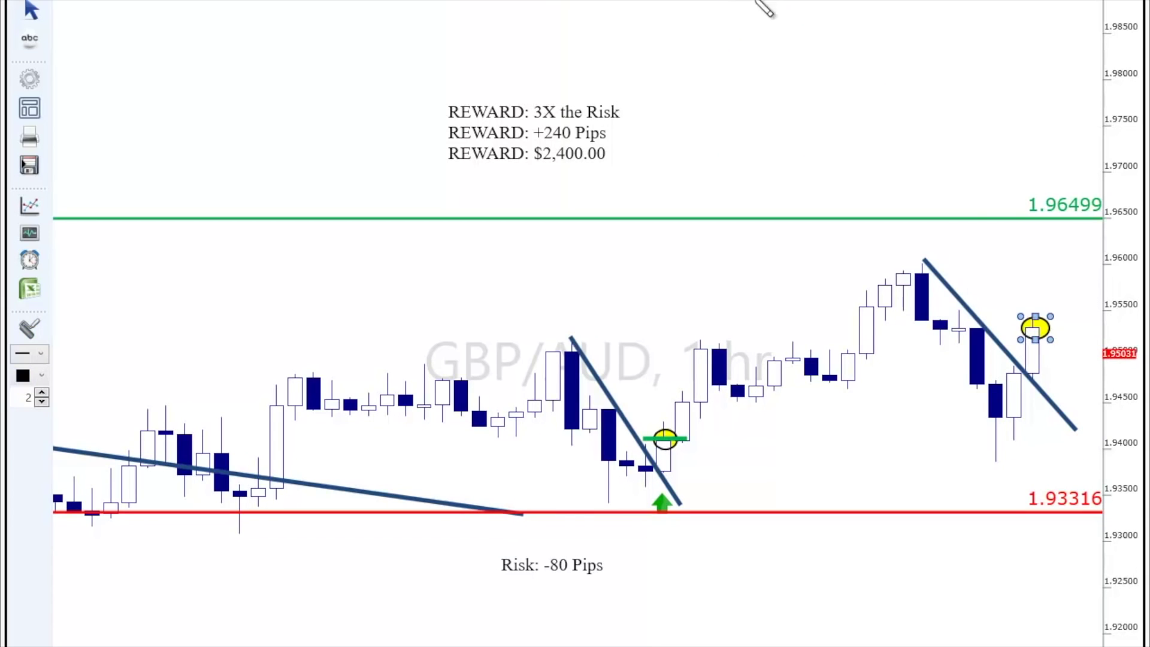
{"action": "left_click", "coordinate": [1034, 403]}
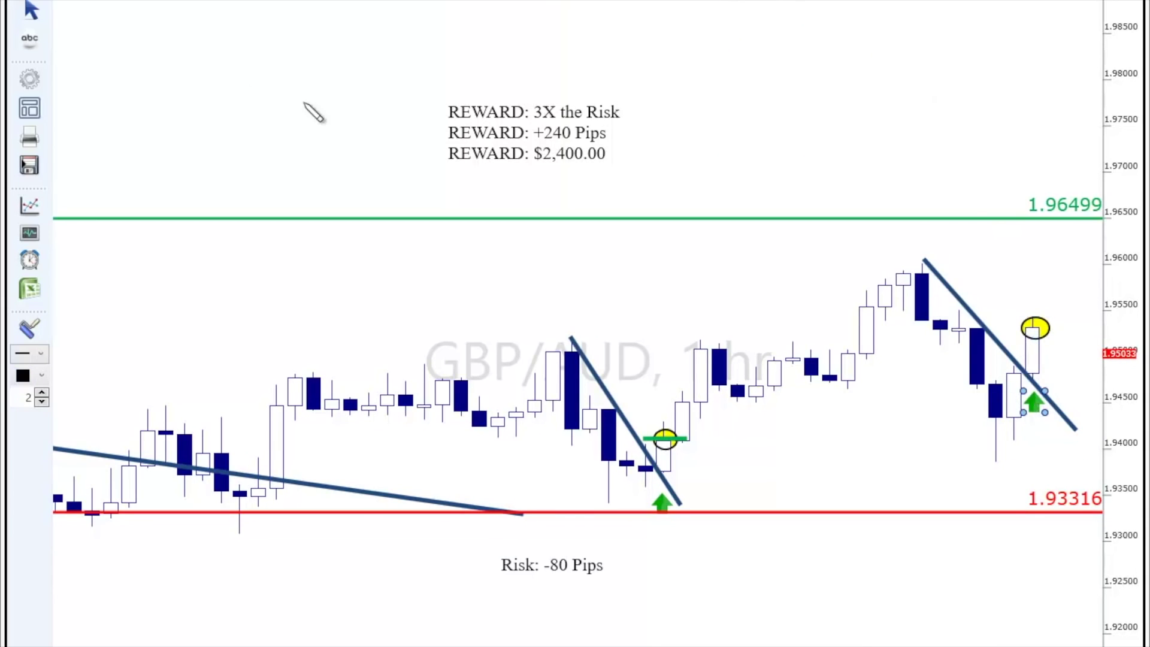
{"action": "left_click", "coordinate": [32, 11]}
{"action": "left_click", "coordinate": [912, 419]}
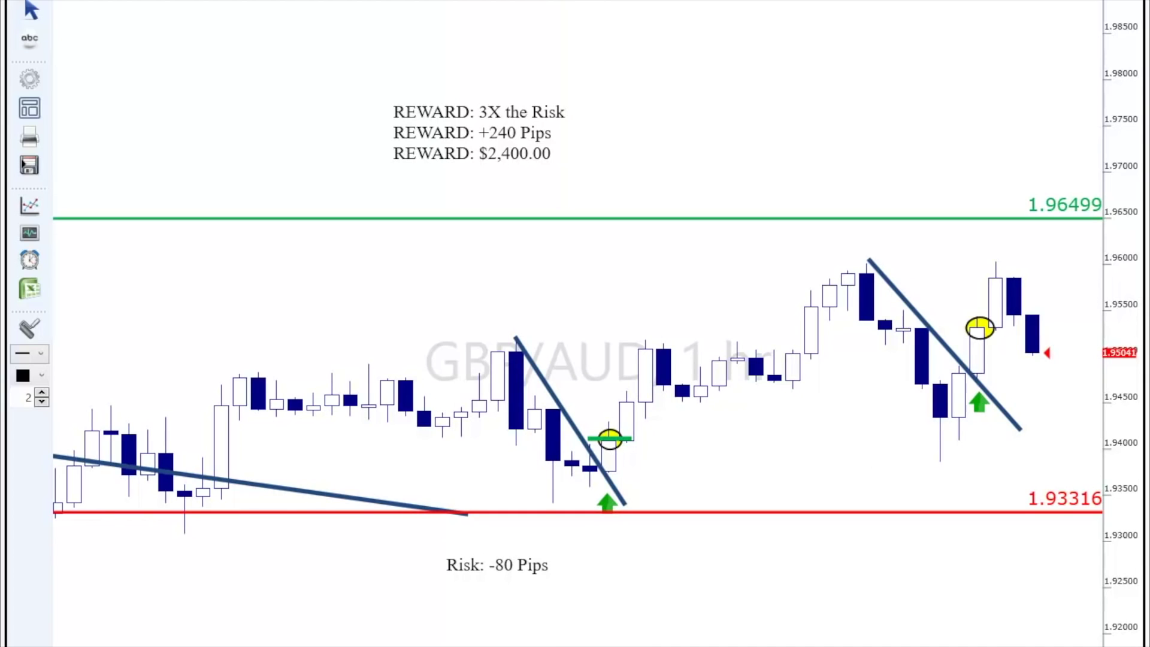
Measure the pip distance from the first entry to the later swing high and to the current price.
{"action": "left_click_drag", "start_coordinate": [610, 432], "coordinate": [881, 277]}
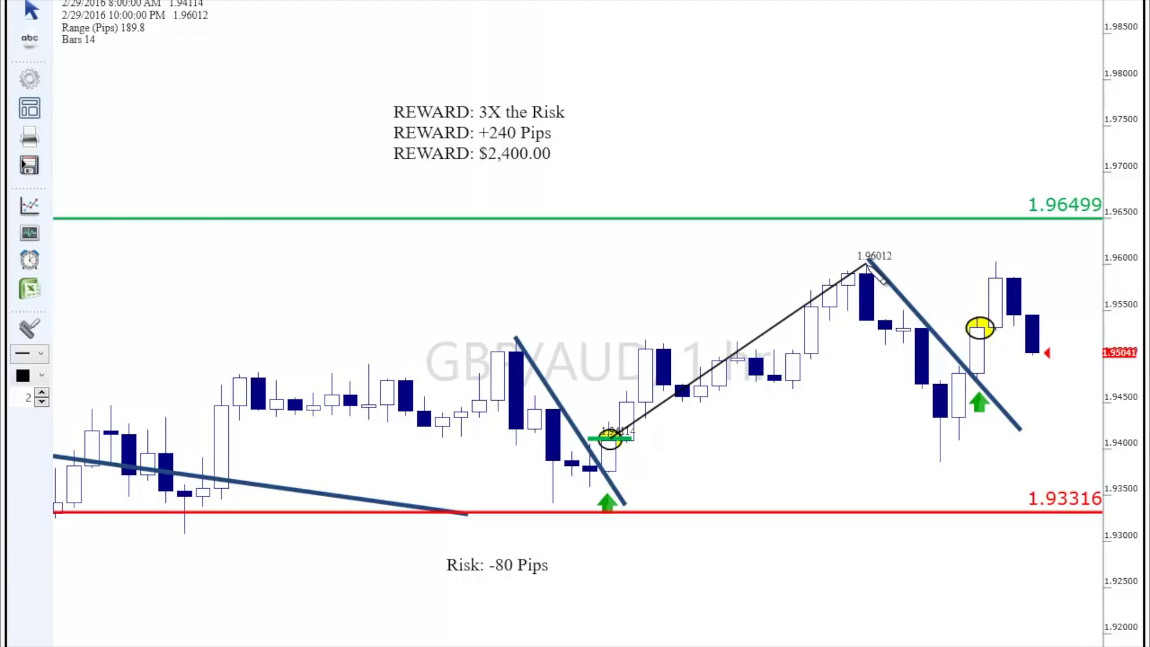
{"action": "left_click_drag", "start_coordinate": [877, 275], "coordinate": [1042, 356]}
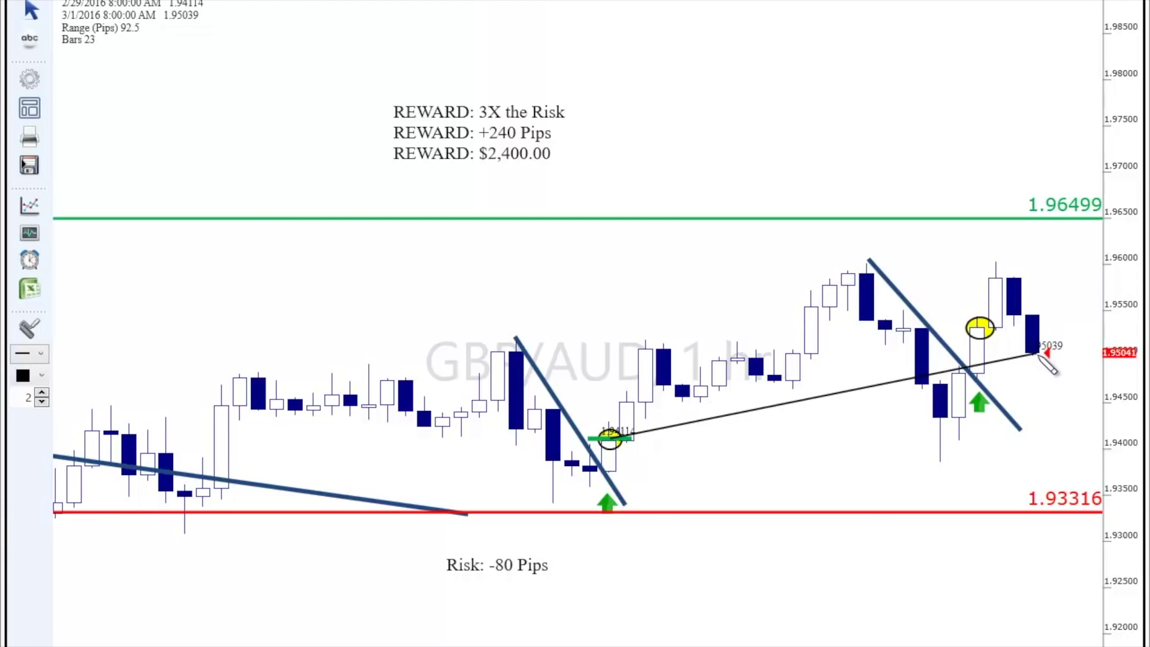
{"action": "left_click", "coordinate": [31, 12]}
{"action": "scroll", "coordinate": [900, 419], "scroll_direction": "down", "scroll_amount": 3}
{"action": "scroll", "coordinate": [816, 431], "scroll_direction": "down", "scroll_amount": 4}
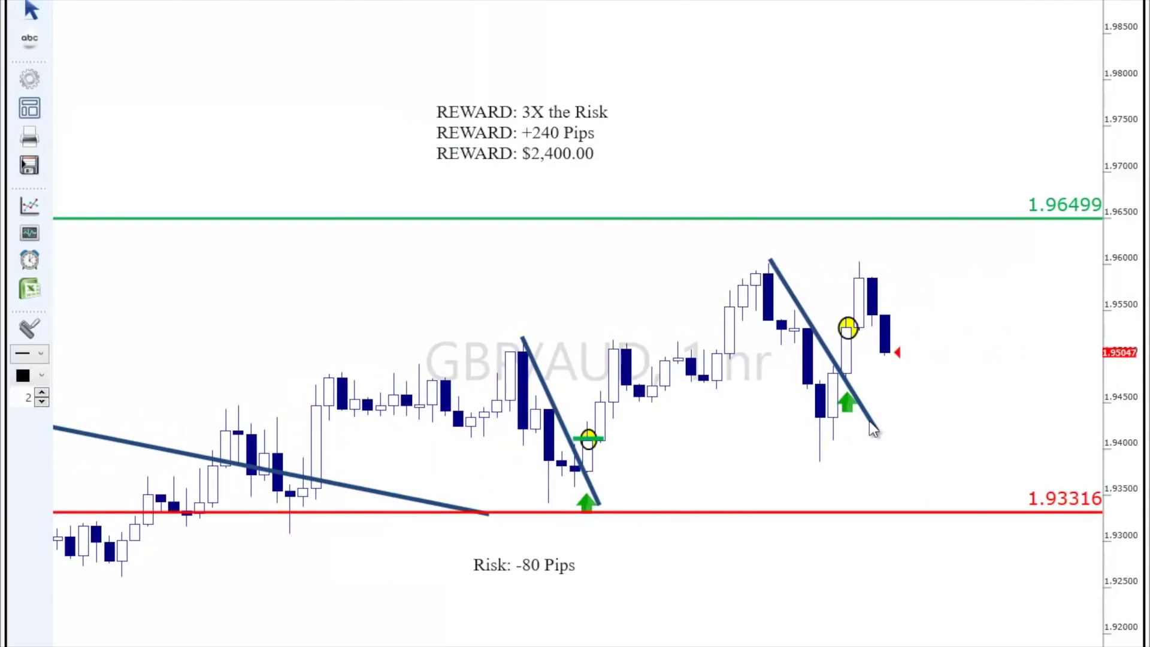
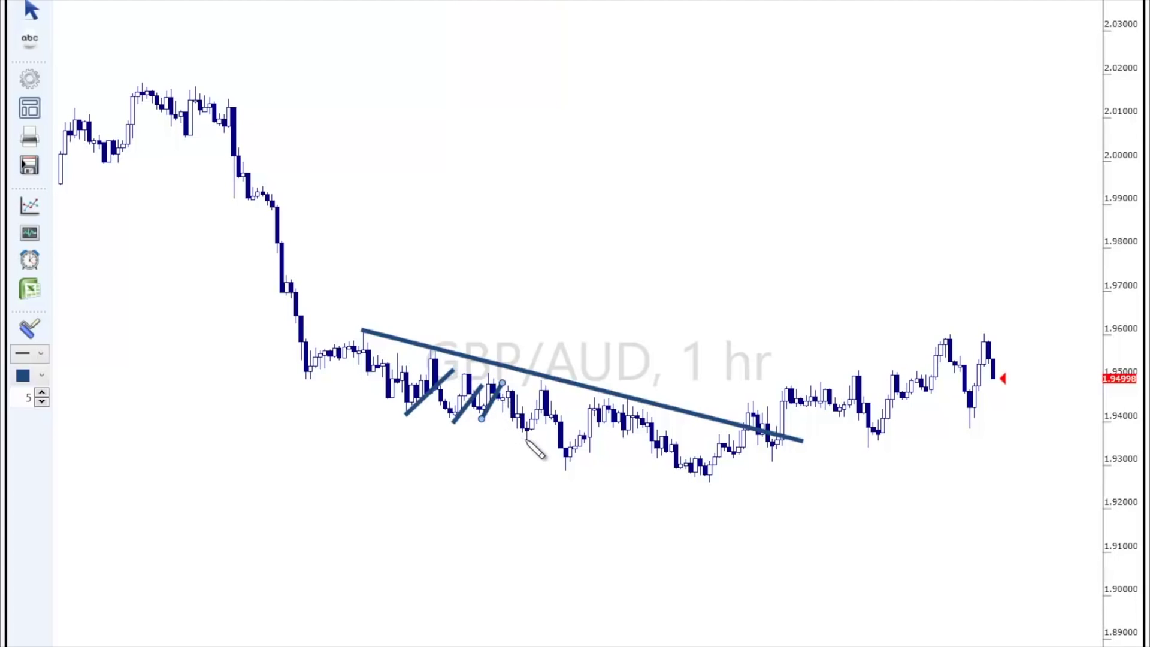
Draw one rising pullback line in the downtrend, a long rising support line from the lowest low, and three falling pullback lines in the uptrend.
{"action": "left_click_drag", "start_coordinate": [574, 472], "coordinate": [626, 412]}
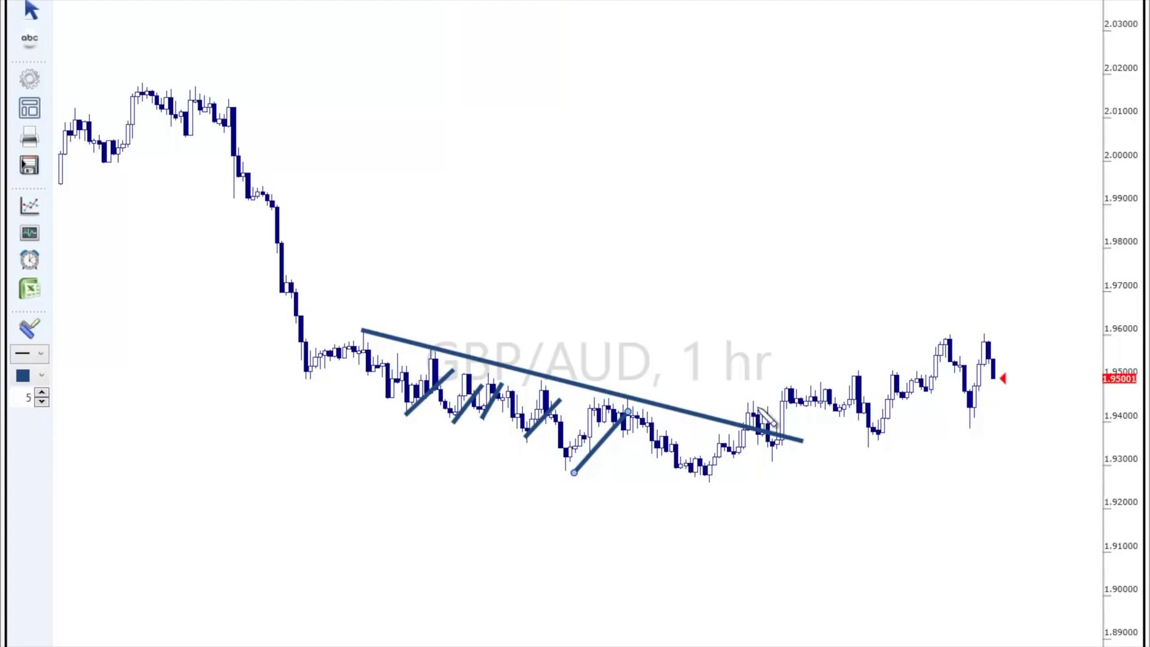
{"action": "left_click_drag", "start_coordinate": [709, 481], "coordinate": [1056, 411]}
{"action": "left_click_drag", "start_coordinate": [856, 372], "coordinate": [916, 435]}
{"action": "left_click_drag", "start_coordinate": [939, 331], "coordinate": [1010, 410]}
{"action": "left_click", "coordinate": [1030, 382]}
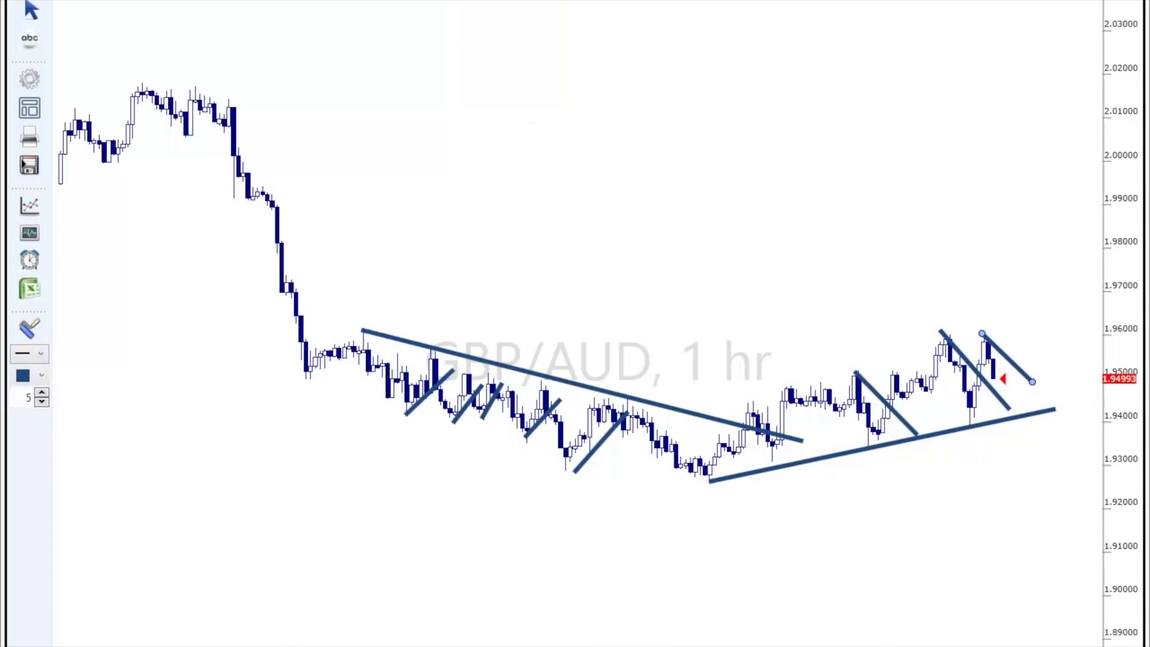
Open a new GBP/NZD chart with the 1 Hour time scale and the Default JOSH template.
{"action": "key", "text": "ctrl+n"}
{"action": "left_click", "coordinate": [382, 153]}
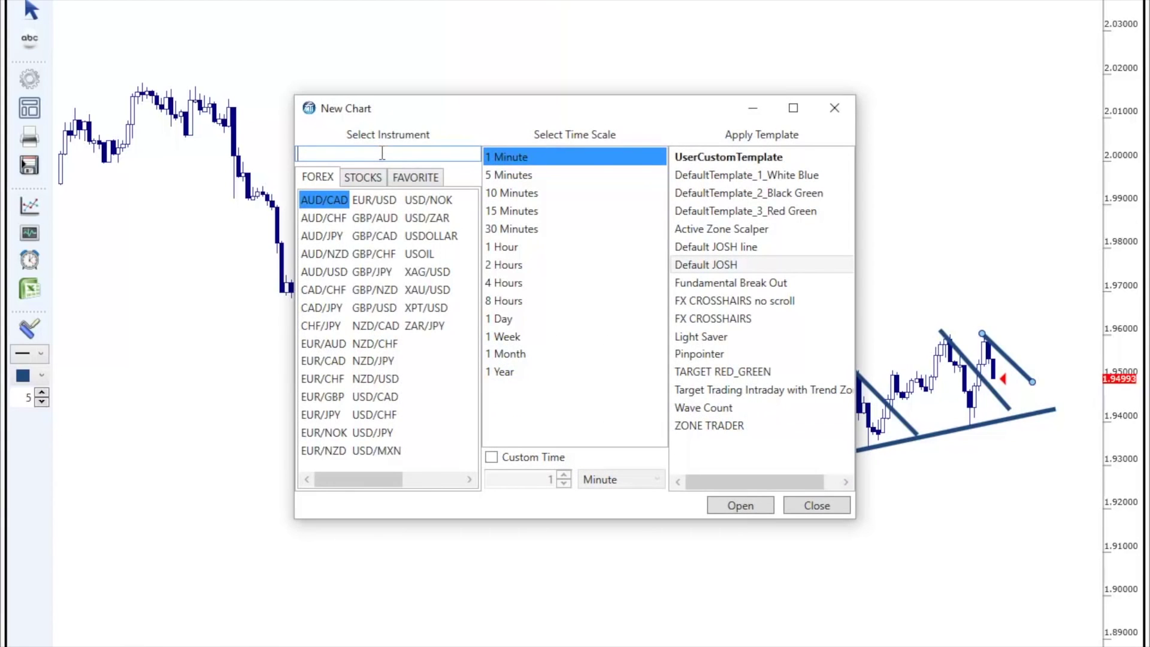
{"action": "type", "text": "g"}
{"action": "left_click", "coordinate": [354, 273]}
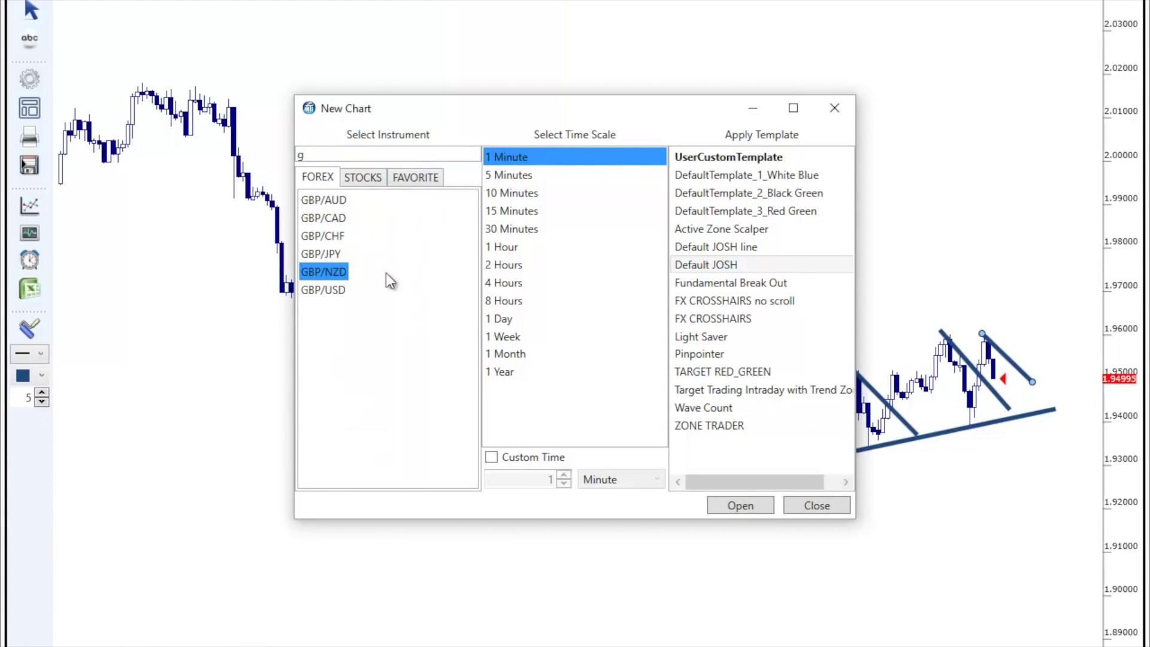
{"action": "left_click", "coordinate": [502, 252]}
{"action": "left_click", "coordinate": [723, 265]}
{"action": "left_click", "coordinate": [756, 508]}
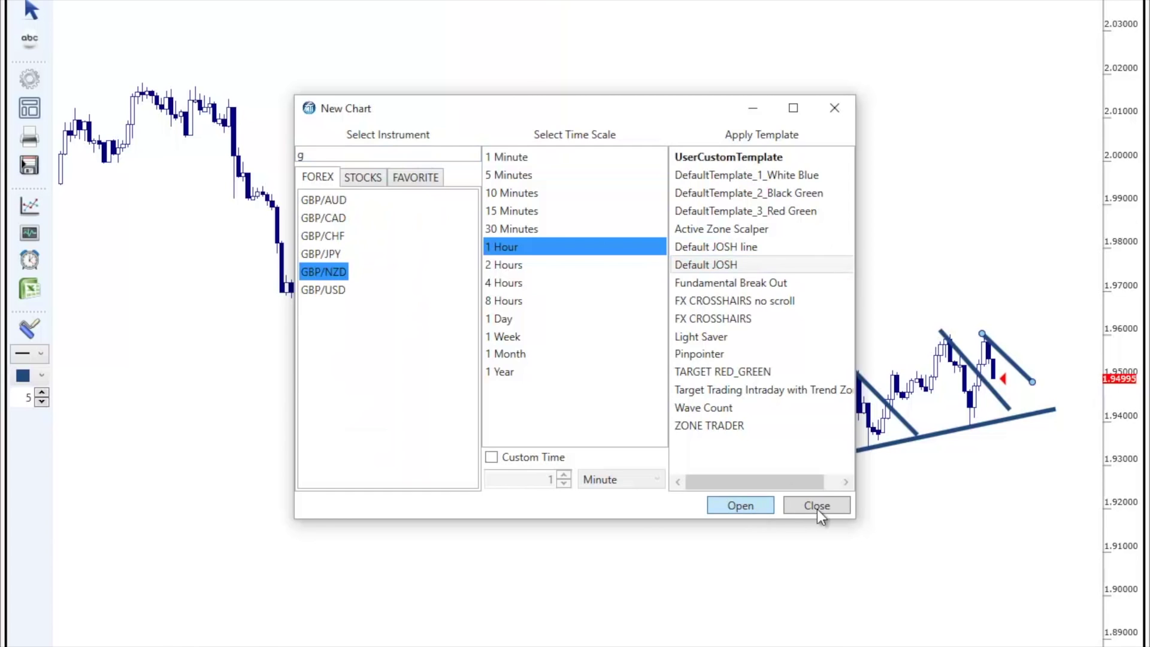
{"action": "left_click", "coordinate": [817, 506]}
{"action": "left_click", "coordinate": [706, 1]}
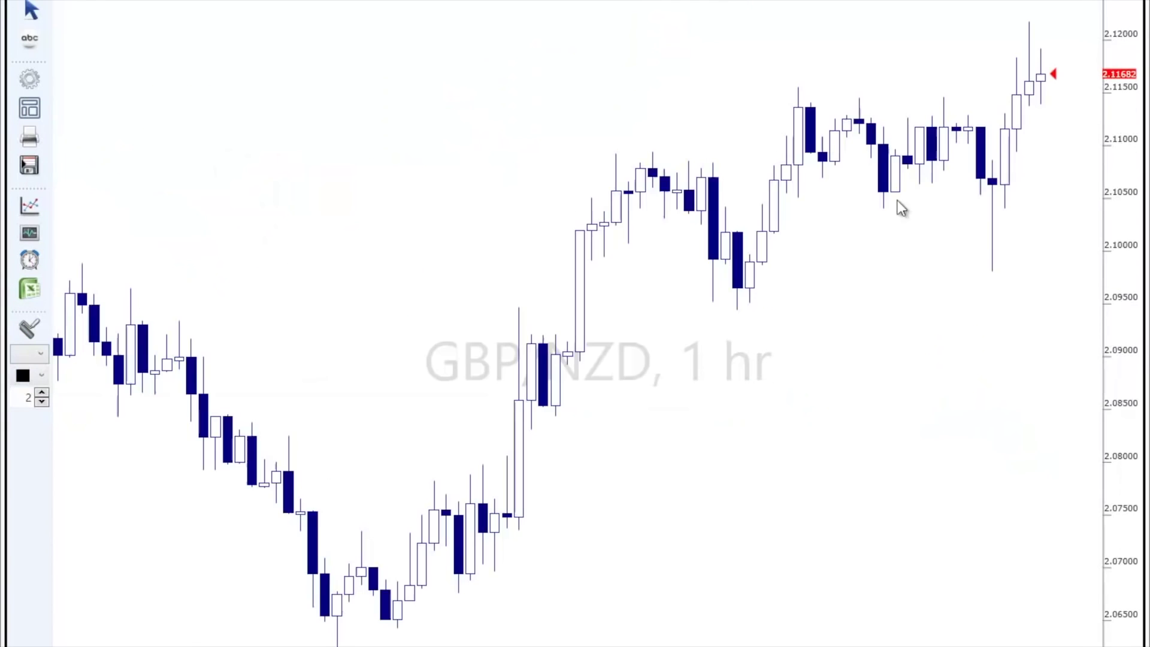
Draw three falling dark blue trendlines, thickness 5, along the bottoming decline near 2.0700 and the two later pullbacks on the GBP/NZD chart.
{"action": "scroll", "coordinate": [986, 303], "scroll_direction": "down", "scroll_amount": 2}
{"action": "left_click_drag", "start_coordinate": [959, 294], "coordinate": [811, 303]}
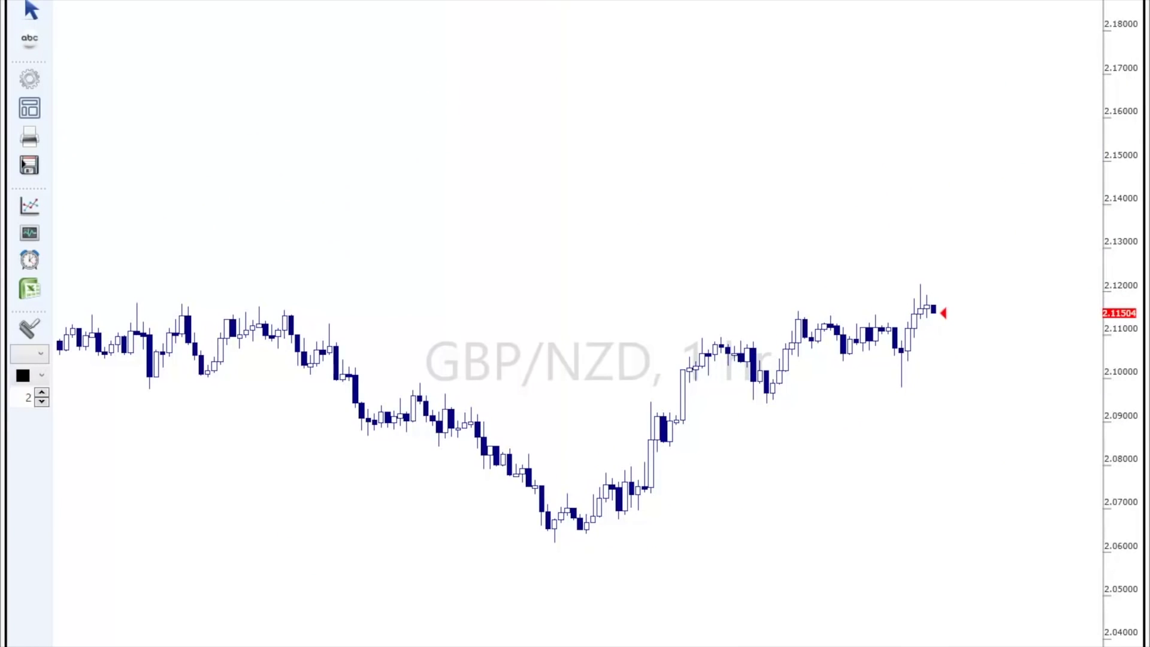
{"action": "left_click", "coordinate": [43, 382]}
{"action": "left_click", "coordinate": [66, 469]}
{"action": "left_click", "coordinate": [44, 395]}
{"action": "left_click_drag", "start_coordinate": [518, 446], "coordinate": [606, 538]}
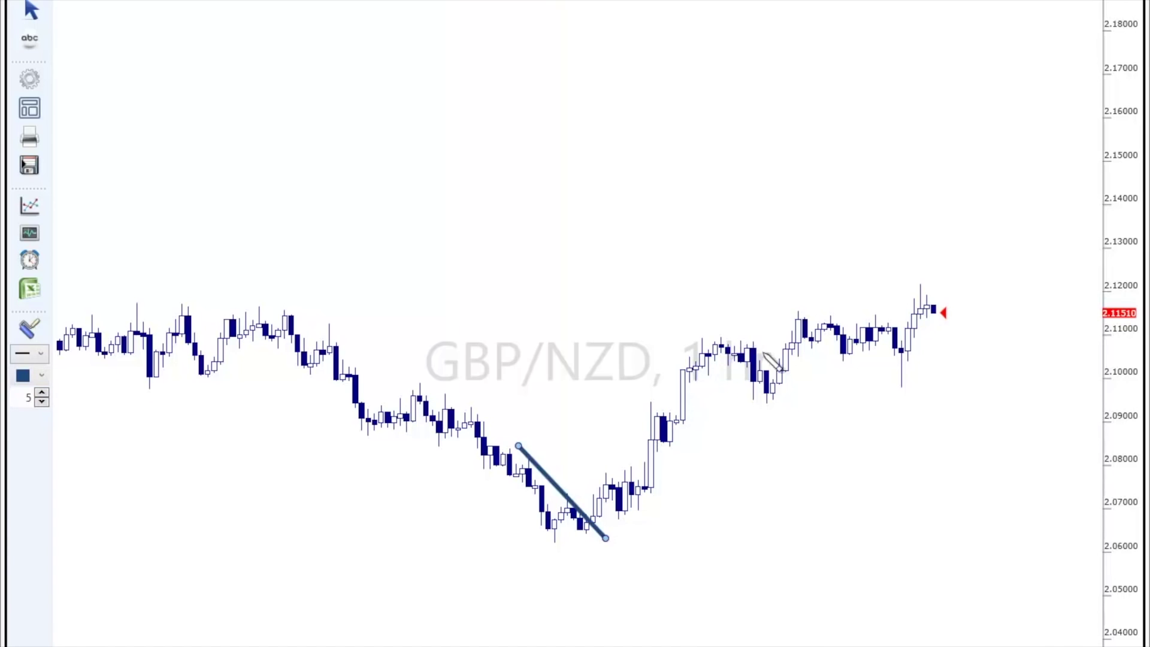
{"action": "left_click_drag", "start_coordinate": [737, 326], "coordinate": [815, 397]}
{"action": "left_click_drag", "start_coordinate": [878, 310], "coordinate": [926, 351]}
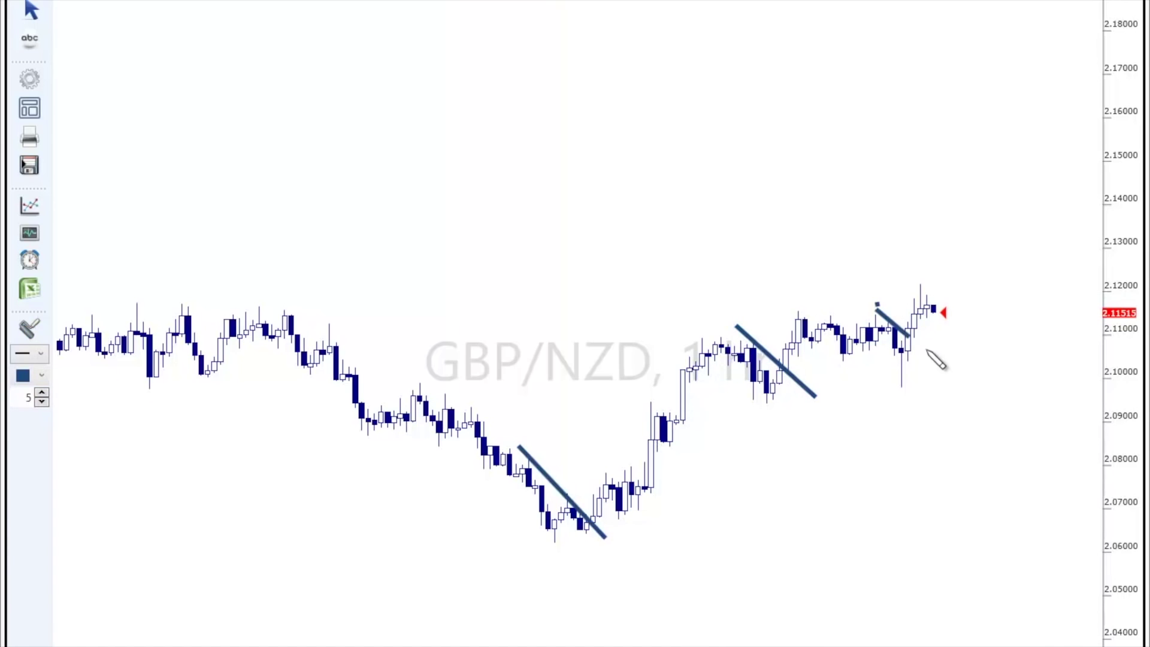
Increase the number of bars loaded in the GBP/NZD chart's settings.
{"action": "left_click", "coordinate": [30, 10]}
{"action": "scroll", "coordinate": [373, 310], "scroll_direction": "up", "scroll_amount": 10}
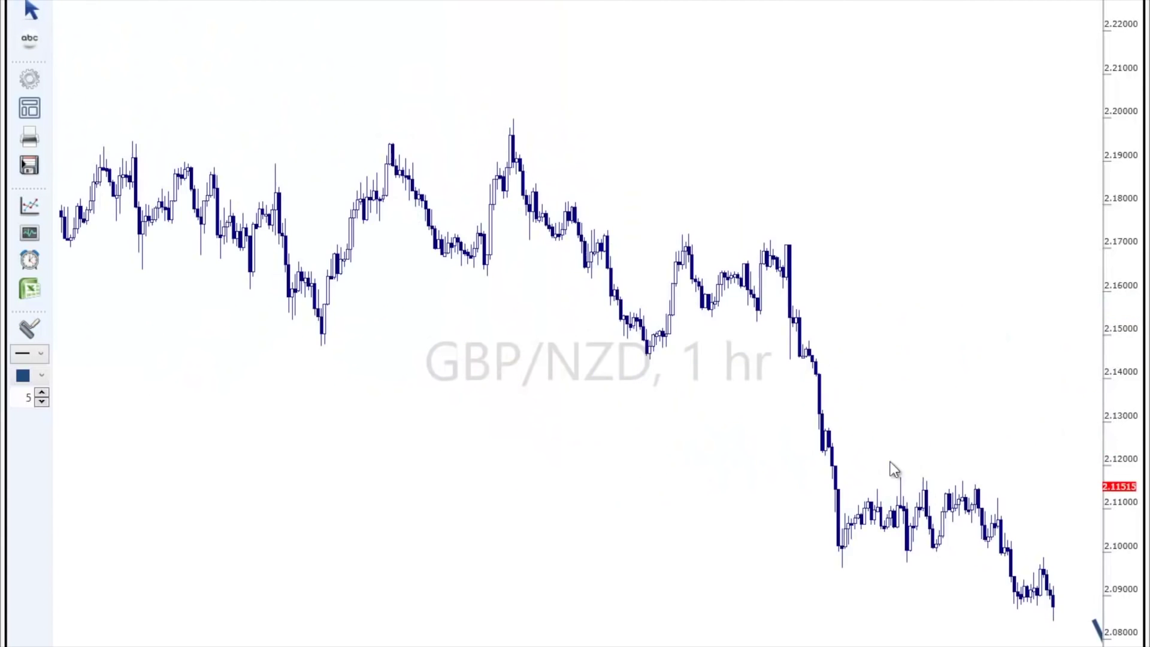
{"action": "scroll", "coordinate": [734, 469], "scroll_direction": "down", "scroll_amount": 5}
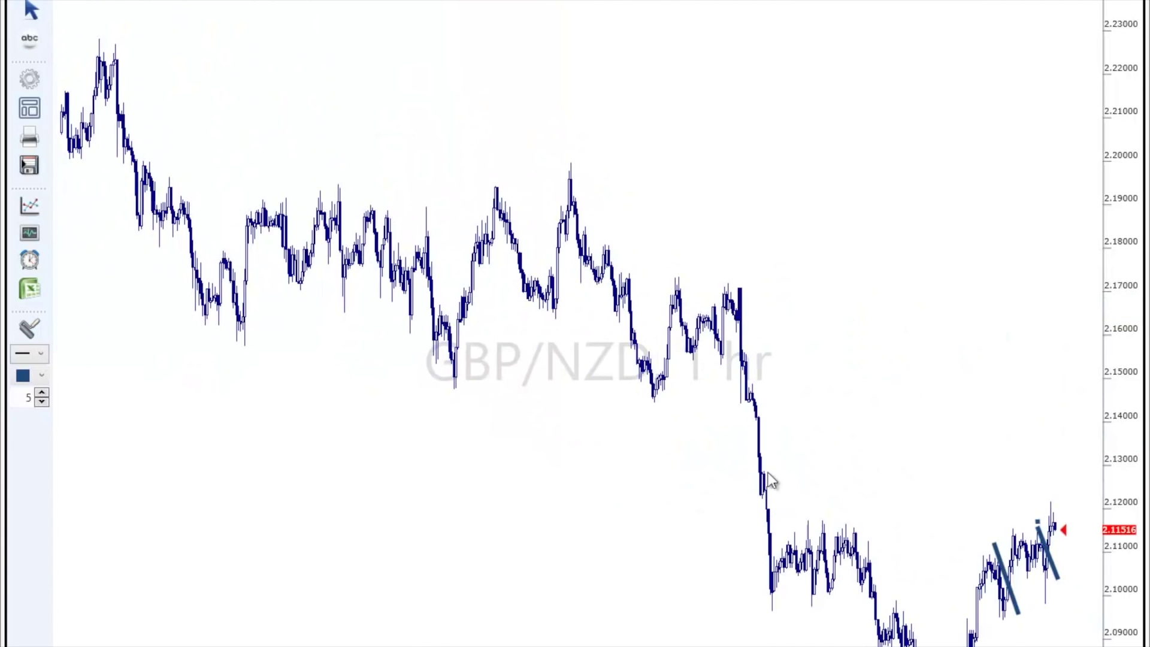
{"action": "left_click", "coordinate": [30, 78]}
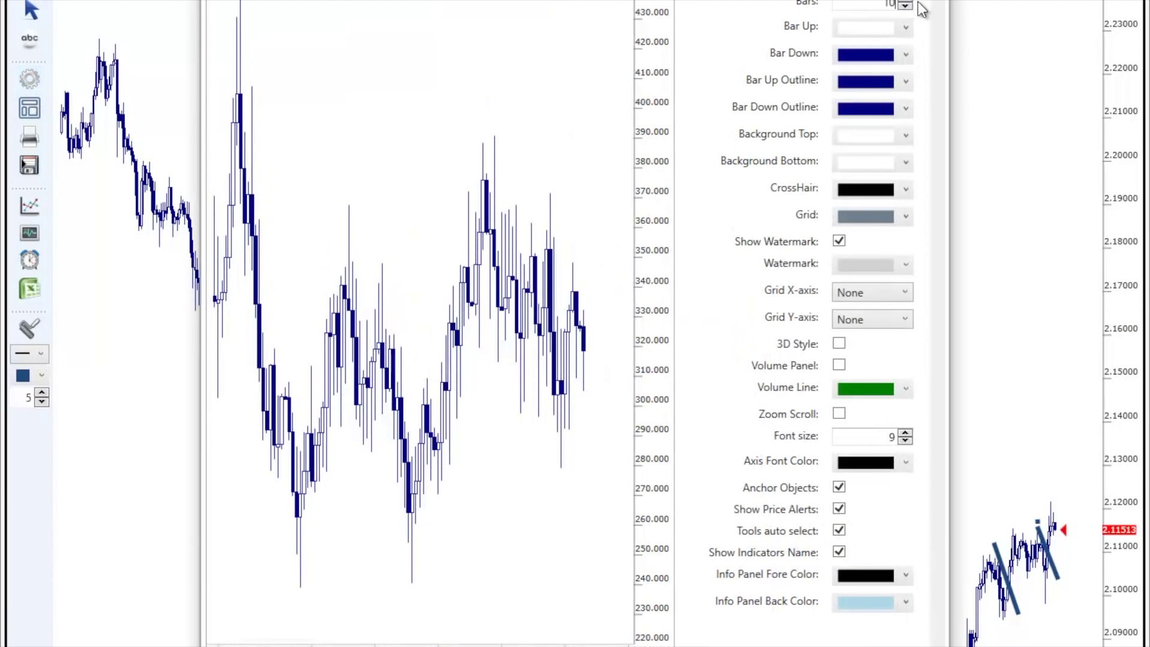
{"action": "key", "text": "Return"}
{"action": "left_click", "coordinate": [23, 35]}
{"action": "left_click", "coordinate": [35, 46]}
{"action": "left_click", "coordinate": [31, 82]}
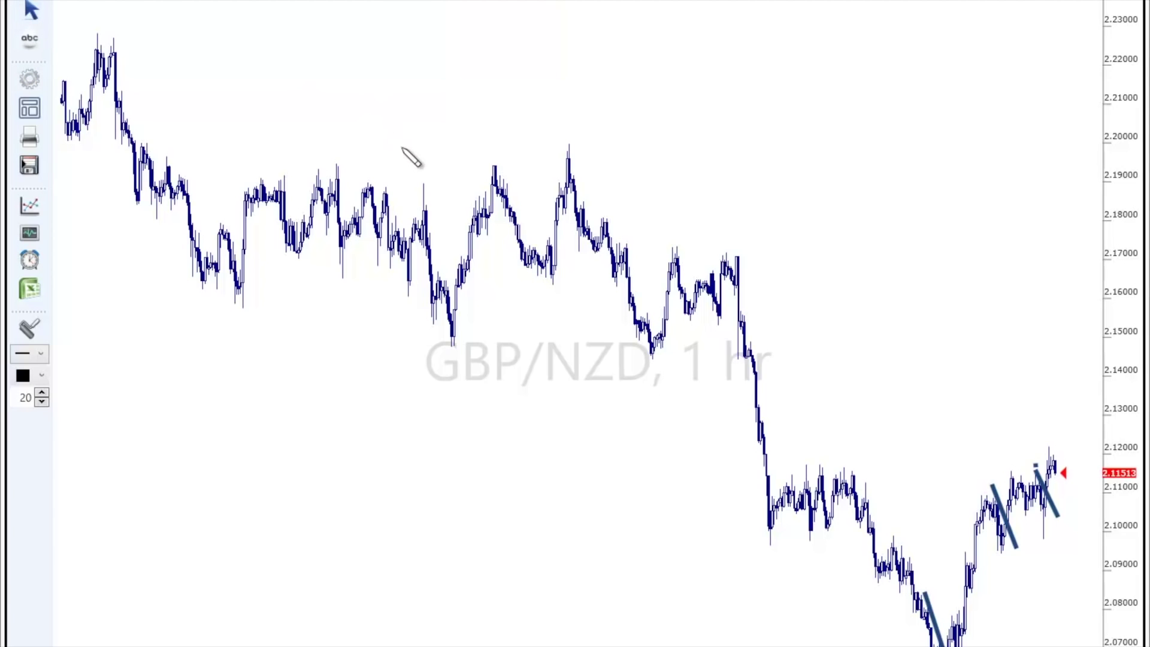
Draw sixteen rising dark blue trendlines, thickness 5, under the successive upward pullbacks of the earlier downtrend between about 2.2200 and 2.1500.
{"action": "scroll", "coordinate": [402, 147], "scroll_direction": "down", "scroll_amount": 1}
{"action": "left_click", "coordinate": [38, 17]}
{"action": "left_click_drag", "start_coordinate": [491, 110], "coordinate": [699, 163]}
{"action": "scroll", "coordinate": [698, 162], "scroll_direction": "up", "scroll_amount": 2}
{"action": "left_click", "coordinate": [762, 0]}
{"action": "left_click", "coordinate": [765, 2]}
{"action": "left_click", "coordinate": [41, 375]}
{"action": "left_click", "coordinate": [72, 454]}
{"action": "left_click", "coordinate": [42, 395]}
{"action": "left_click", "coordinate": [42, 394]}
{"action": "left_click", "coordinate": [41, 394]}
{"action": "left_click_drag", "start_coordinate": [145, 342], "coordinate": [302, 213]}
{"action": "left_click_drag", "start_coordinate": [316, 297], "coordinate": [273, 348]}
{"action": "left_click_drag", "start_coordinate": [365, 424], "coordinate": [407, 373]}
{"action": "left_click_drag", "start_coordinate": [398, 441], "coordinate": [478, 338]}
{"action": "left_click_drag", "start_coordinate": [477, 413], "coordinate": [534, 340]}
{"action": "left_click_drag", "start_coordinate": [513, 402], "coordinate": [557, 339]}
{"action": "left_click_drag", "start_coordinate": [551, 398], "coordinate": [587, 353]}
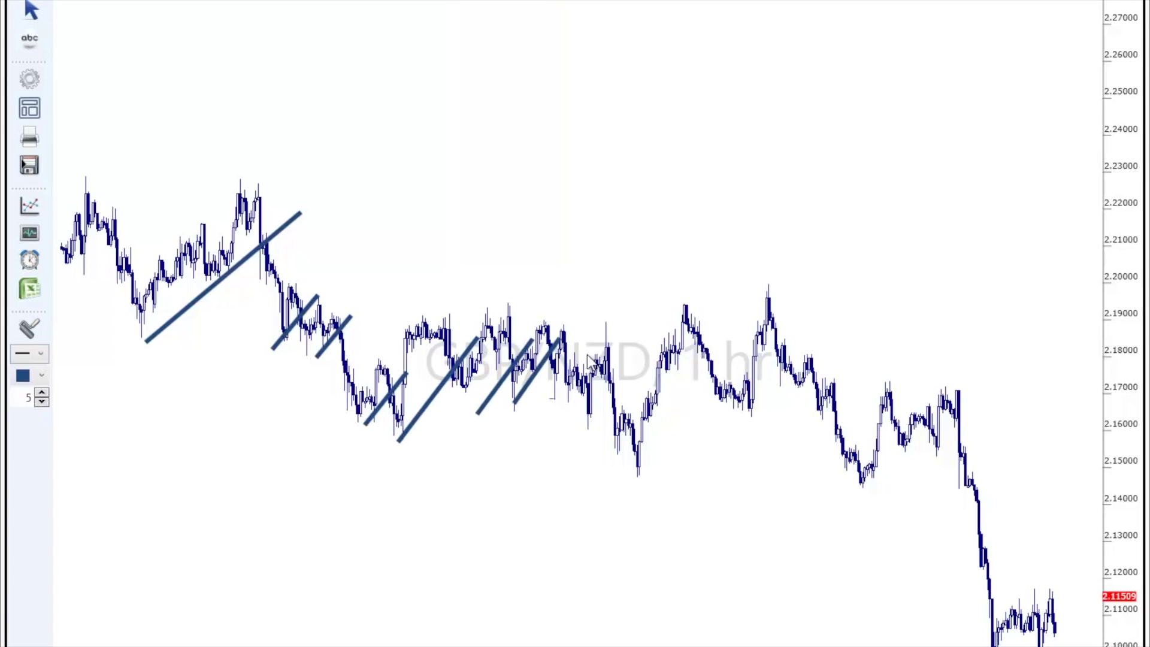
{"action": "left_click_drag", "start_coordinate": [647, 441], "coordinate": [711, 334]}
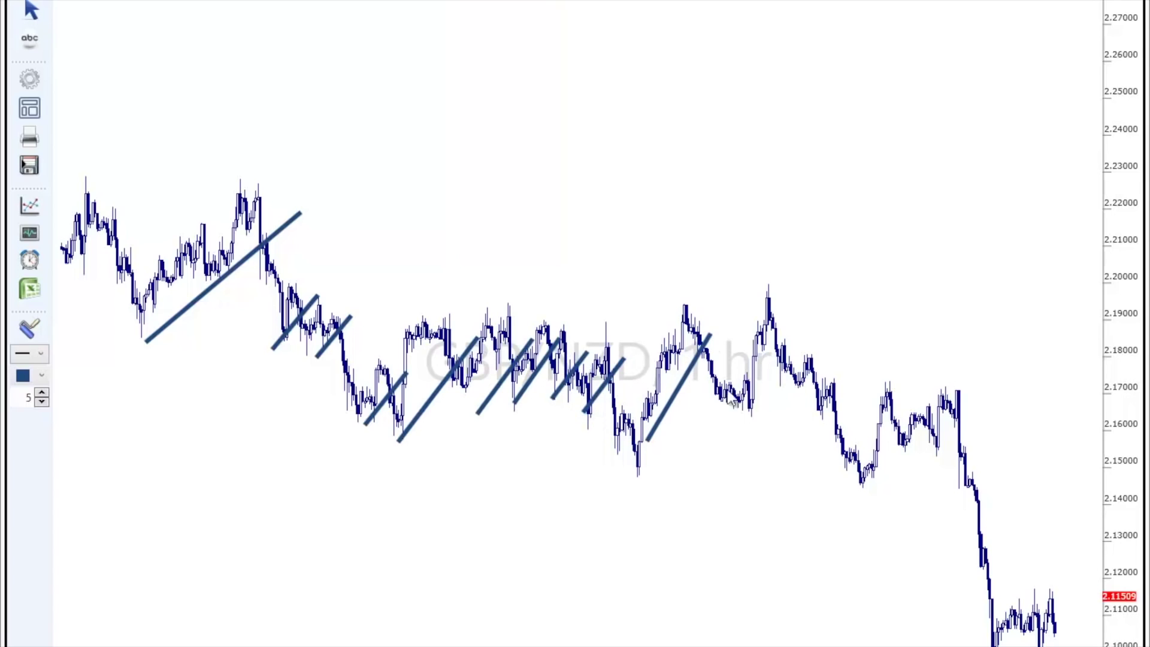
{"action": "left_click_drag", "start_coordinate": [746, 418], "coordinate": [800, 339]}
{"action": "left_click_drag", "start_coordinate": [794, 415], "coordinate": [823, 366]}
{"action": "left_click_drag", "start_coordinate": [862, 488], "coordinate": [909, 415]}
{"action": "left_click_drag", "start_coordinate": [906, 466], "coordinate": [978, 409]}
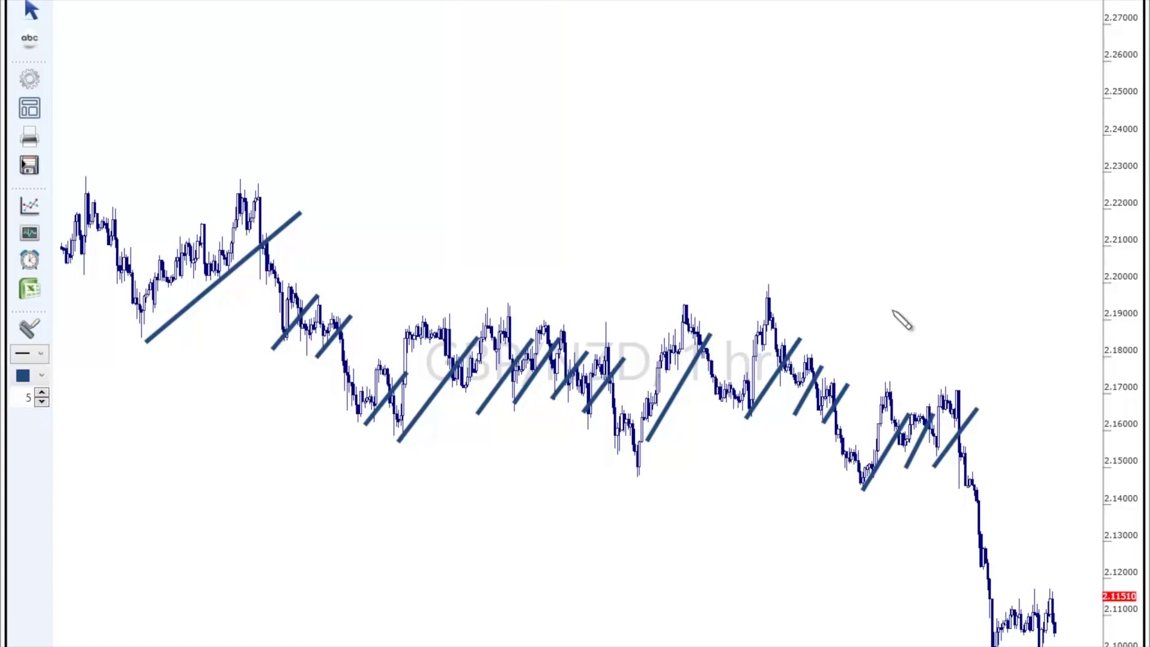
Place a red down arrow above each of the sixteen rising trendlines to mark the sell breakouts.
{"action": "left_click", "coordinate": [899, 3]}
{"action": "left_click", "coordinate": [886, 12]}
{"action": "left_click", "coordinate": [276, 199]}
{"action": "left_click", "coordinate": [304, 275]}
{"action": "left_click", "coordinate": [341, 300]}
{"action": "left_click", "coordinate": [390, 357]}
{"action": "left_click", "coordinate": [456, 320]}
{"action": "left_click", "coordinate": [522, 322]}
{"action": "left_click", "coordinate": [556, 308]}
{"action": "left_click", "coordinate": [585, 331]}
{"action": "left_click", "coordinate": [616, 332]}
{"action": "left_click", "coordinate": [702, 314]}
{"action": "left_click", "coordinate": [788, 322]}
{"action": "left_click", "coordinate": [820, 346]}
{"action": "left_click", "coordinate": [841, 361]}
{"action": "left_click", "coordinate": [909, 391]}
{"action": "left_click", "coordinate": [938, 393]}
{"action": "left_click", "coordinate": [970, 388]}
Place a green up arrow below each of the three falling trendlines in the latest reversal to mark the buy breakouts.
{"action": "left_click", "coordinate": [31, 10]}
{"action": "left_click_drag", "start_coordinate": [866, 157], "coordinate": [447, 113]}
{"action": "left_click_drag", "start_coordinate": [854, 245], "coordinate": [703, 138]}
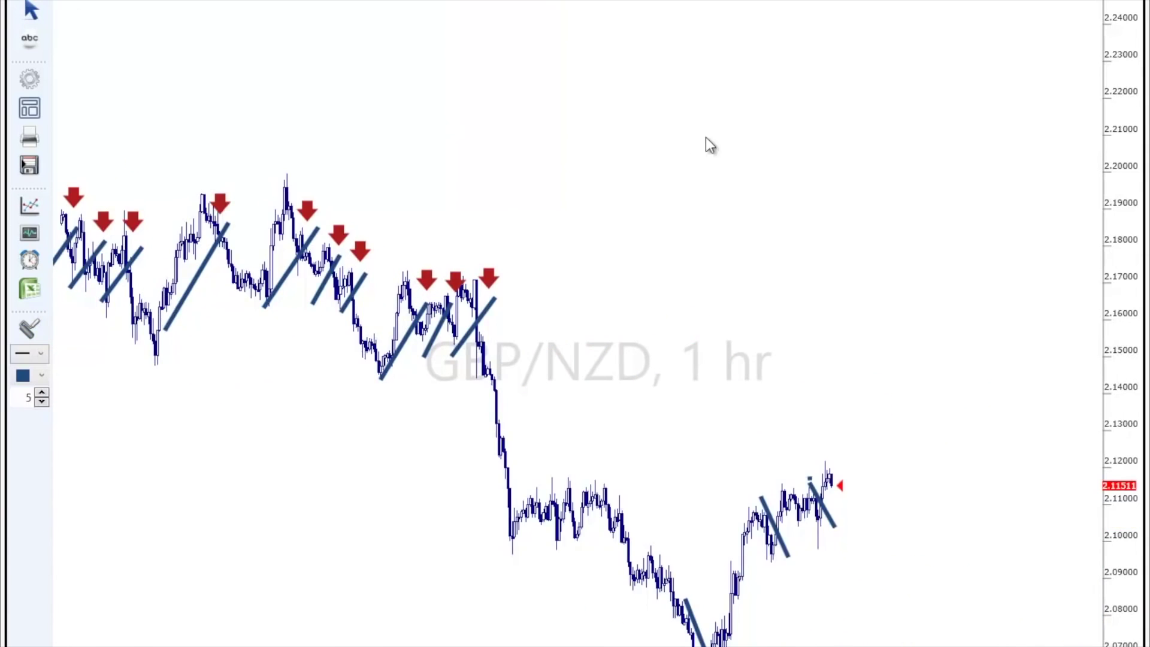
{"action": "left_click", "coordinate": [883, 1]}
{"action": "left_click", "coordinate": [898, 2]}
{"action": "left_click", "coordinate": [644, 582]}
{"action": "left_click", "coordinate": [703, 495]}
{"action": "left_click", "coordinate": [760, 468]}
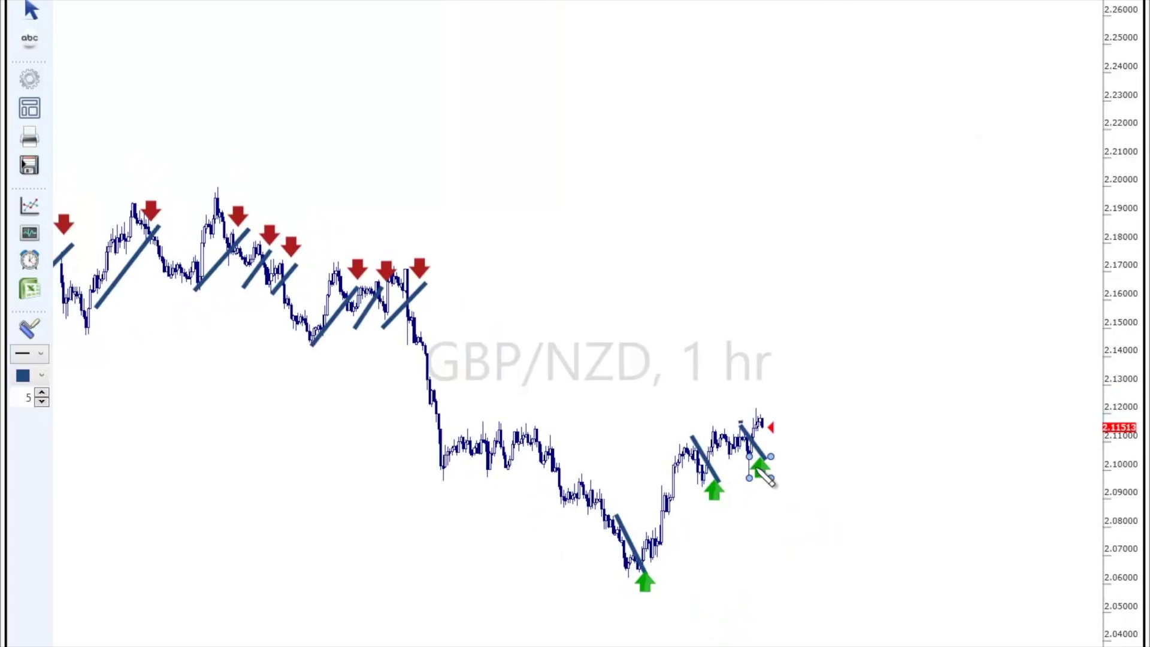